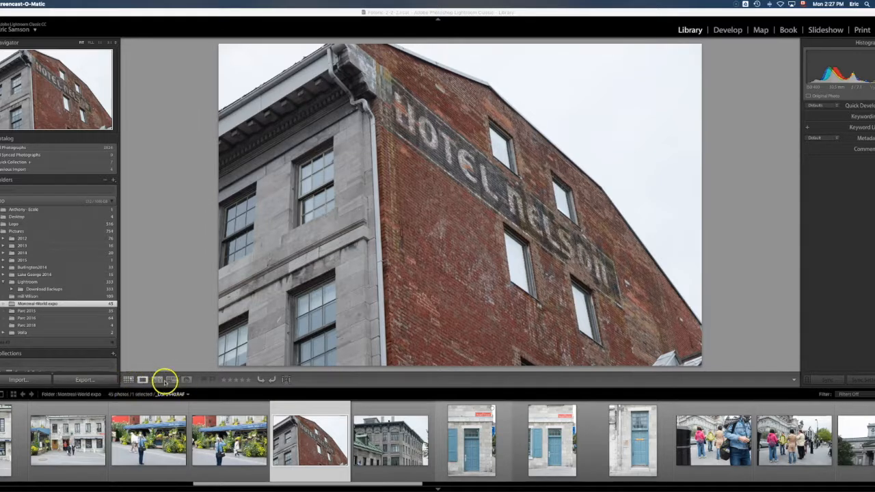
# Step: View the grey stone building and the blue door photos one at a time in Loupe view, ending on the Hotel Nelson photo
pyautogui.click(142, 380)
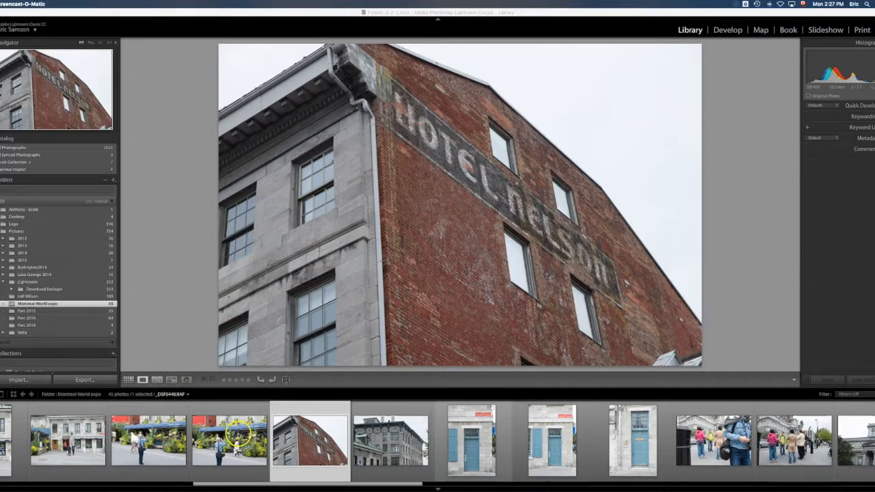
pyautogui.click(239, 441)
pyautogui.click(375, 446)
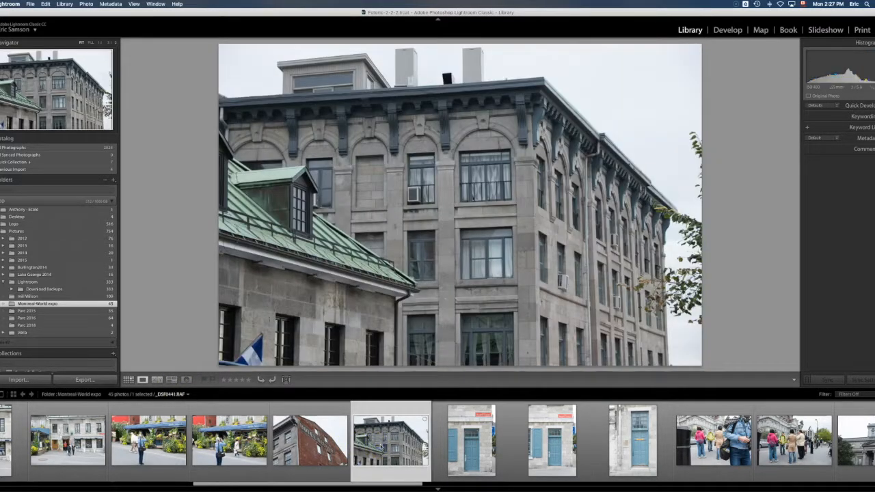
pyautogui.click(471, 443)
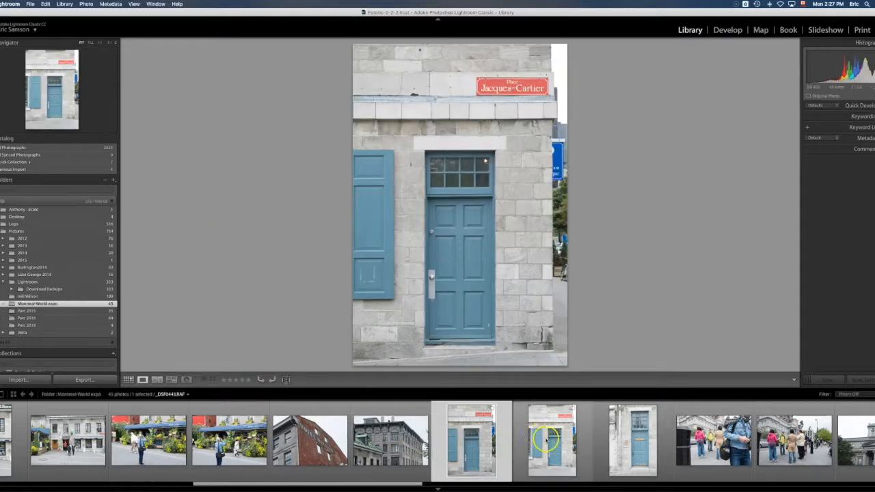
pyautogui.click(545, 438)
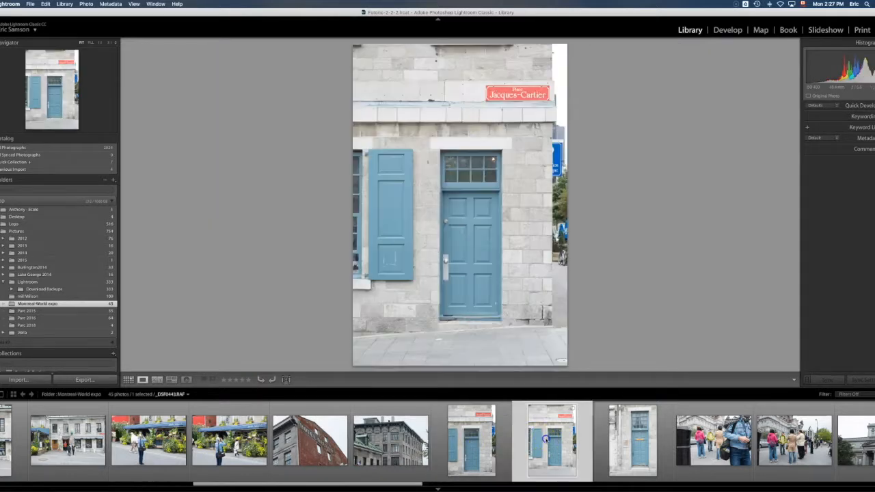
pyautogui.click(311, 440)
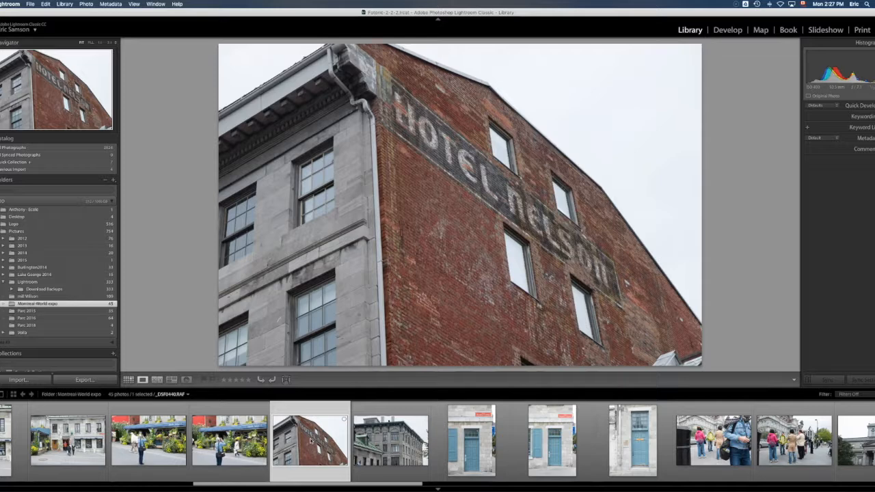
# Step: Show the folder's photos in Grid view and enlarge the thumbnails to five per row
pyautogui.click(129, 380)
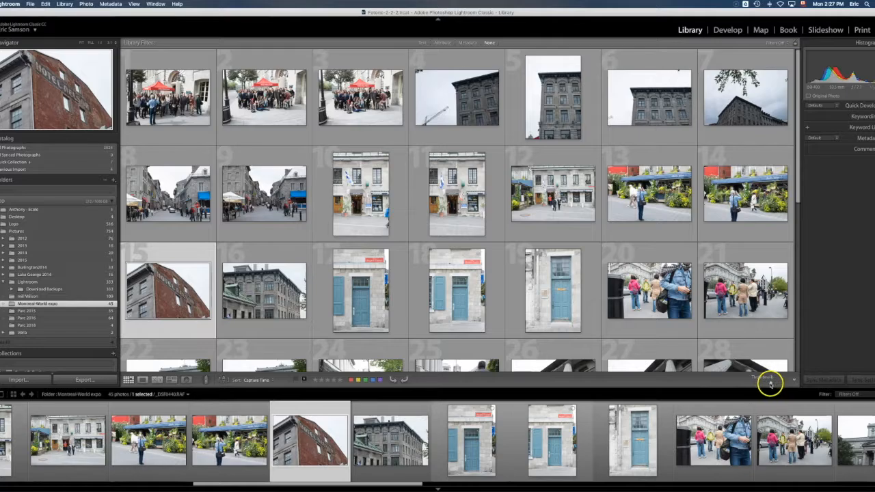
pyautogui.moveTo(770, 381)
pyautogui.mouseDown()
pyautogui.moveTo(763, 384)
pyautogui.moveTo(774, 384)
pyautogui.mouseUp()
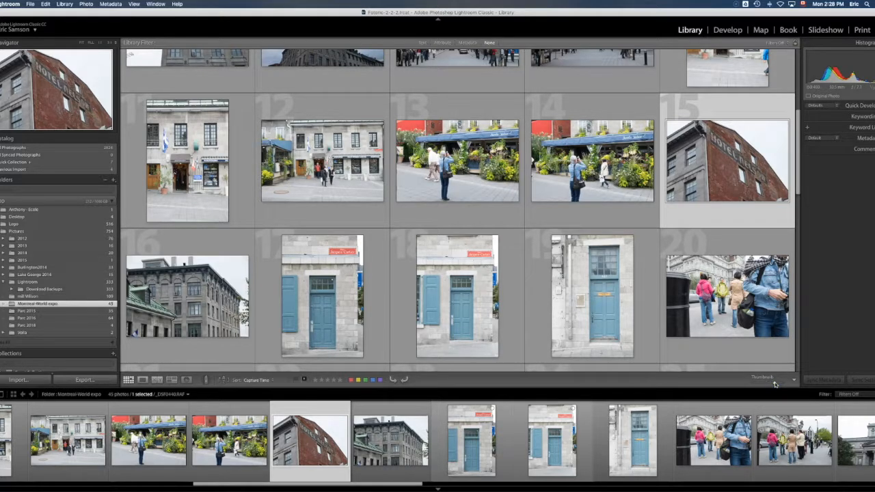
pyautogui.click(726, 351)
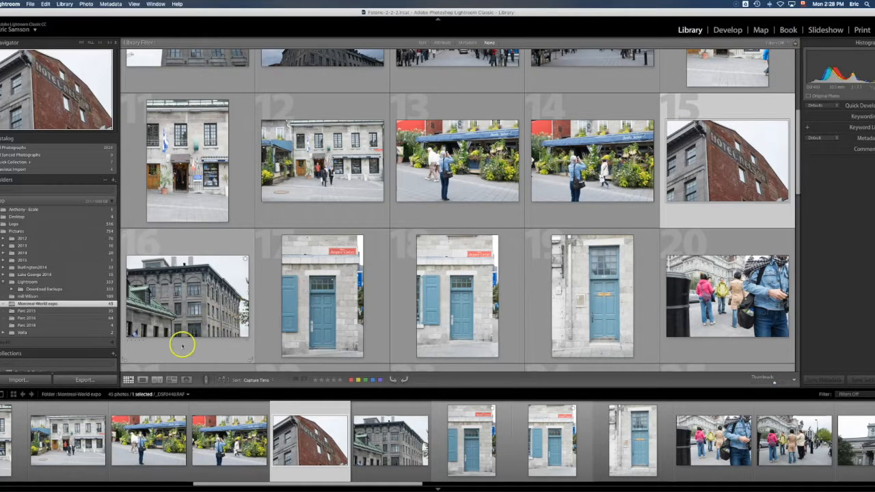
# Step: Use Compare view to examine the two Place Jacques-Cartier door photos side by side, finishing with the grey stone building as the select
pyautogui.click(157, 380)
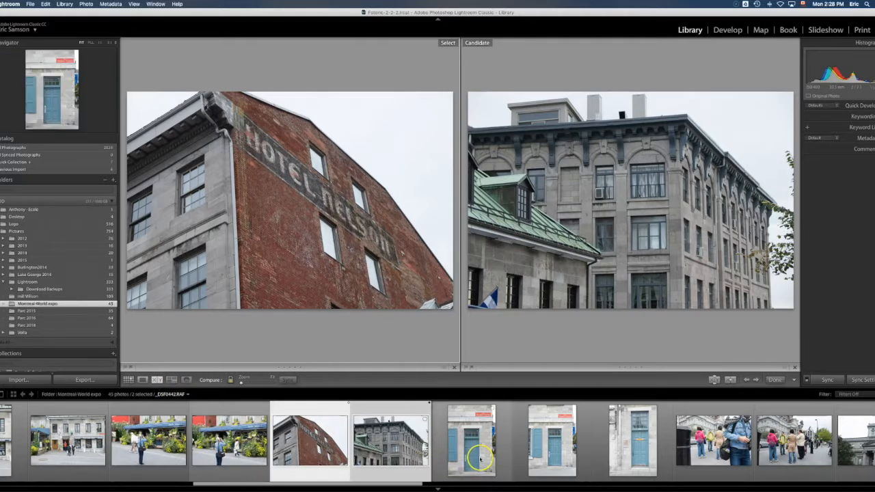
pyautogui.click(480, 458)
pyautogui.click(544, 452)
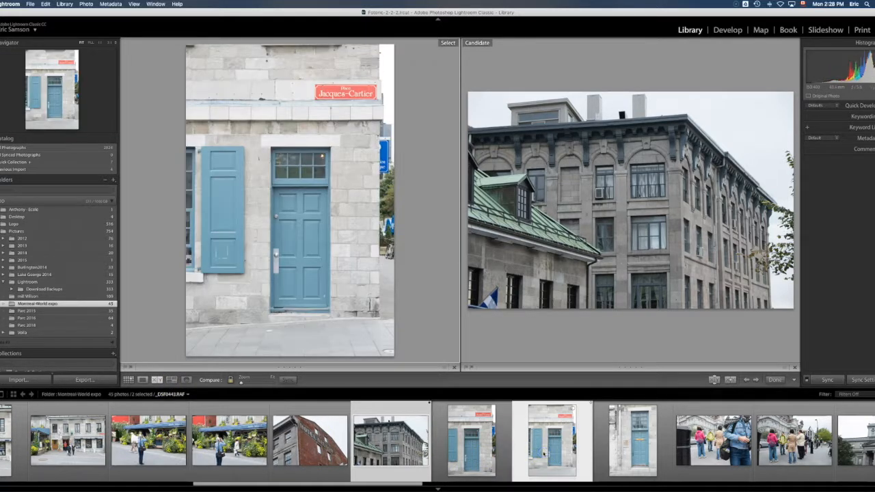
pyautogui.click(507, 451)
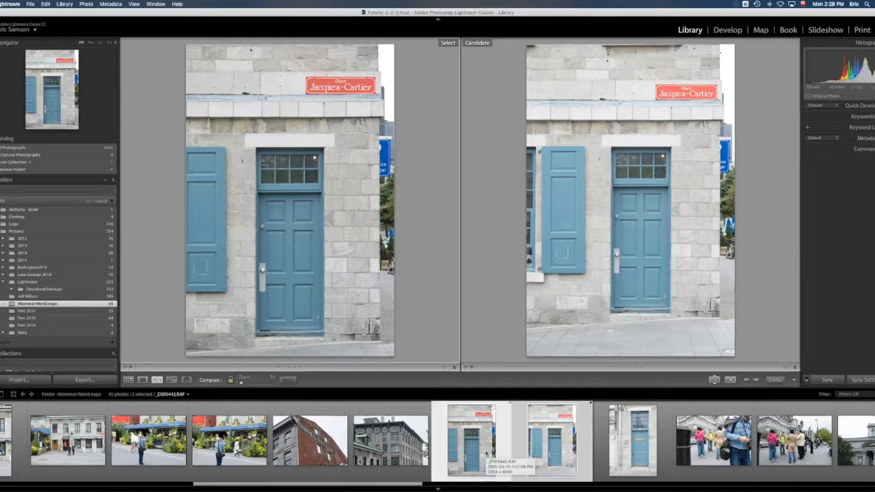
pyautogui.click(522, 284)
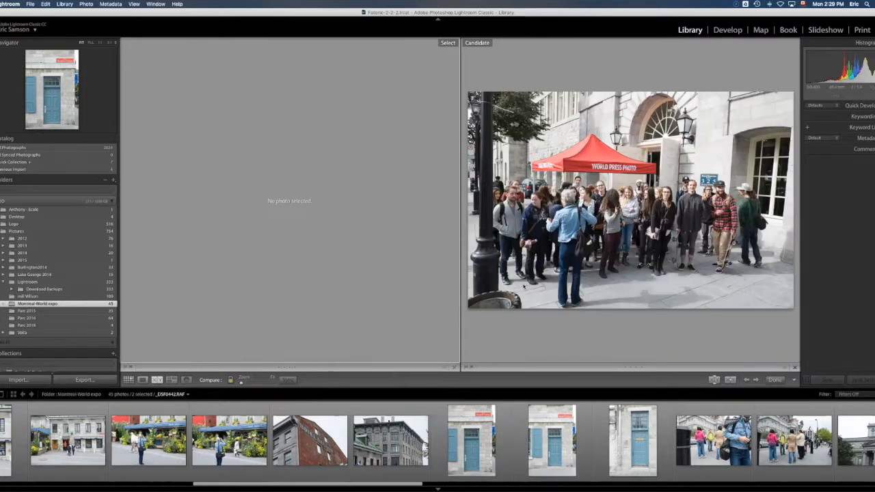
pyautogui.click(358, 437)
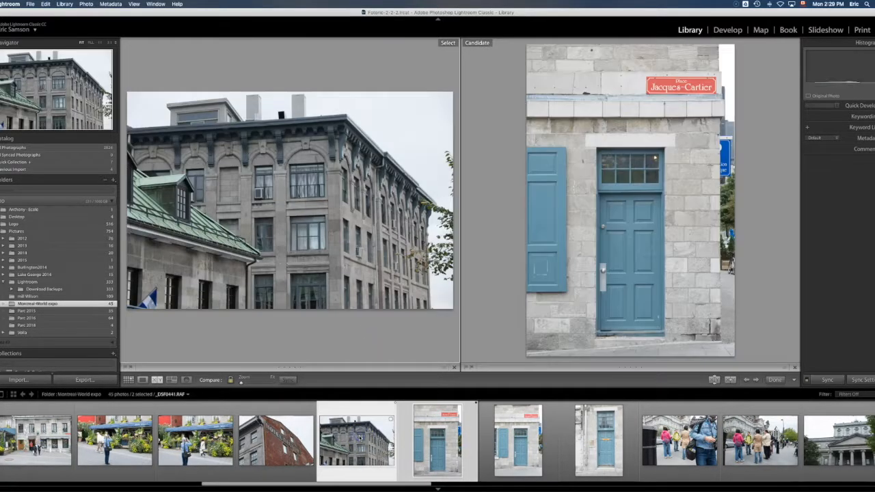
# Step: Display six photos together in Survey view, from the grey stone building through the second photo of the pedestrians
pyautogui.click(142, 380)
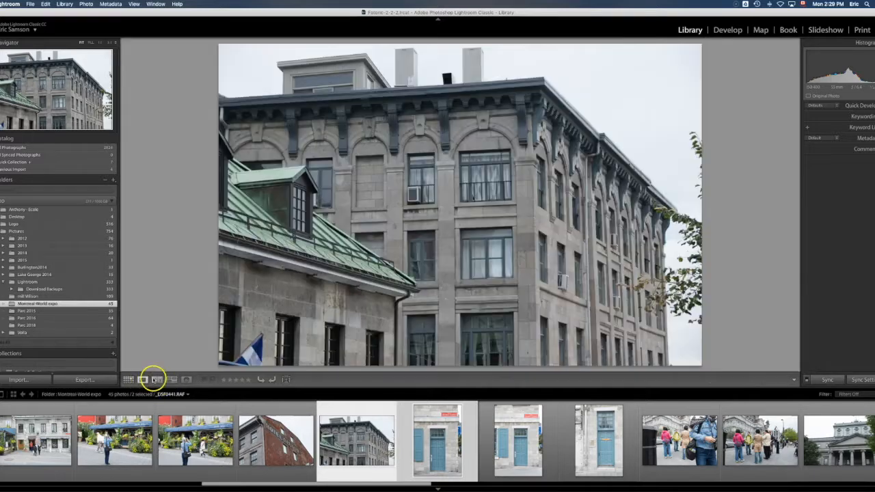
pyautogui.click(171, 379)
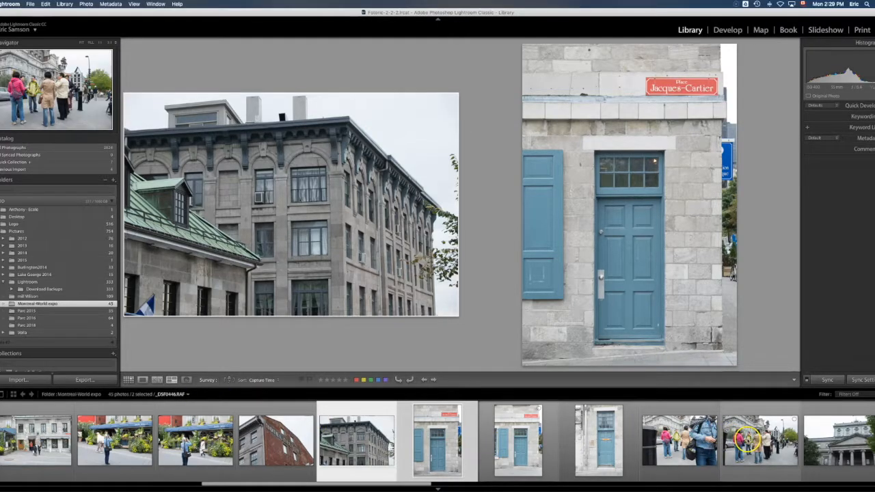
pyautogui.keyDown('shift'); pyautogui.click(750, 439); pyautogui.keyUp('shift')
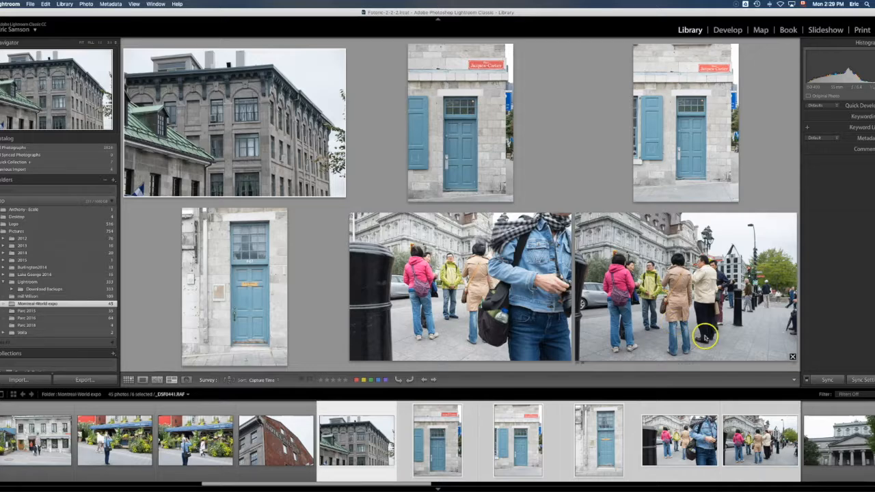
# Step: Remove both pedestrian photos and the grey stone building from the survey, keeping only the three blue door photos
pyautogui.click(792, 356)
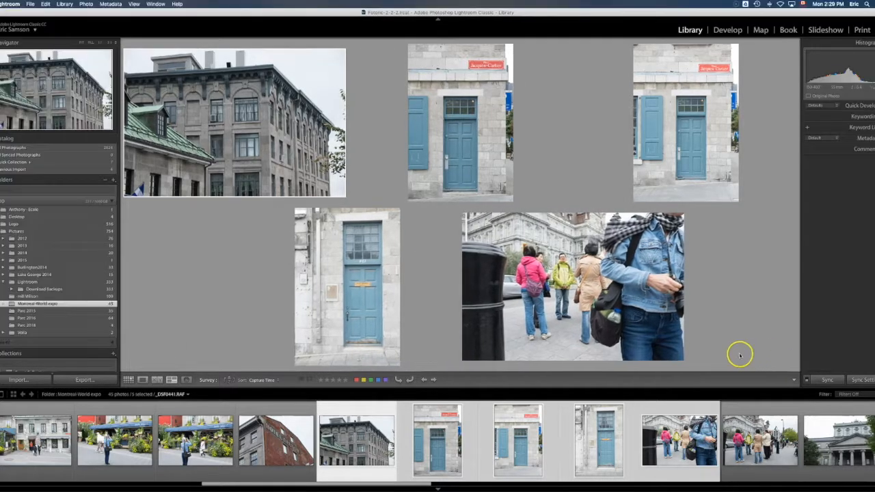
pyautogui.click(680, 357)
pyautogui.hotkey('shift', 'Tab')
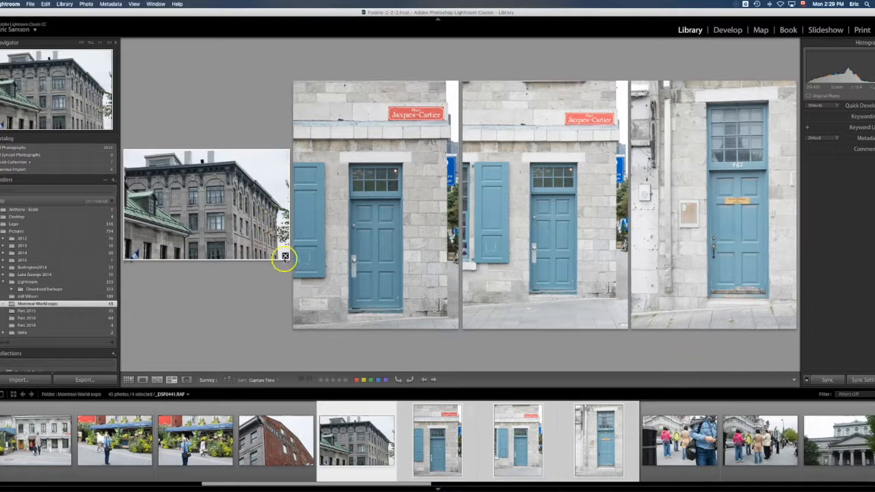
pyautogui.click(285, 256)
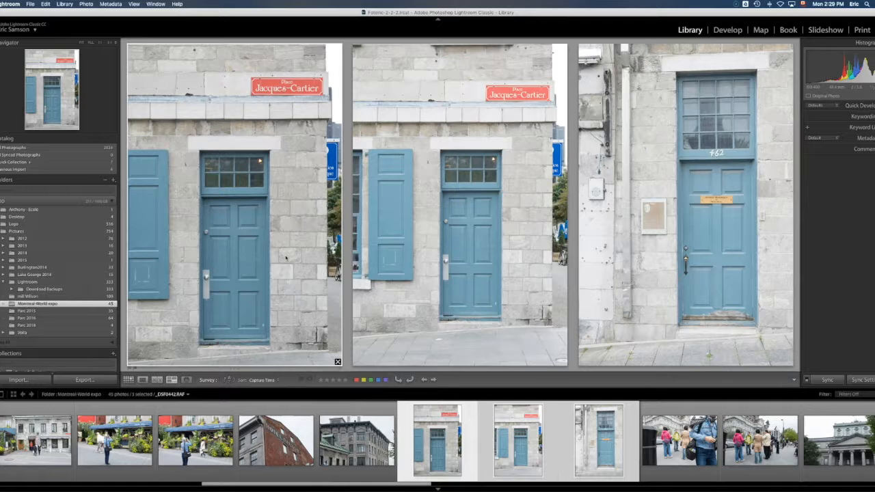
pyautogui.click(280, 258)
# Step: Show only the grey stone building photo in Loupe view and zoom it to Fill
pyautogui.click(142, 379)
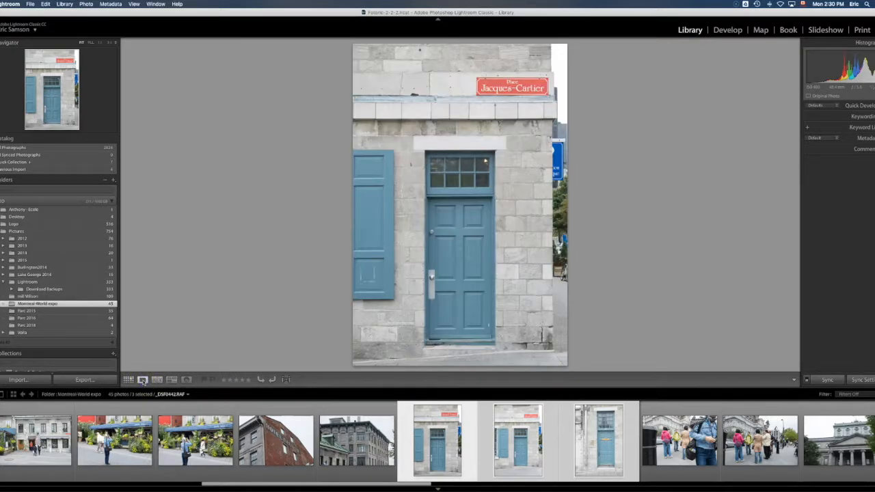
pyautogui.click(361, 439)
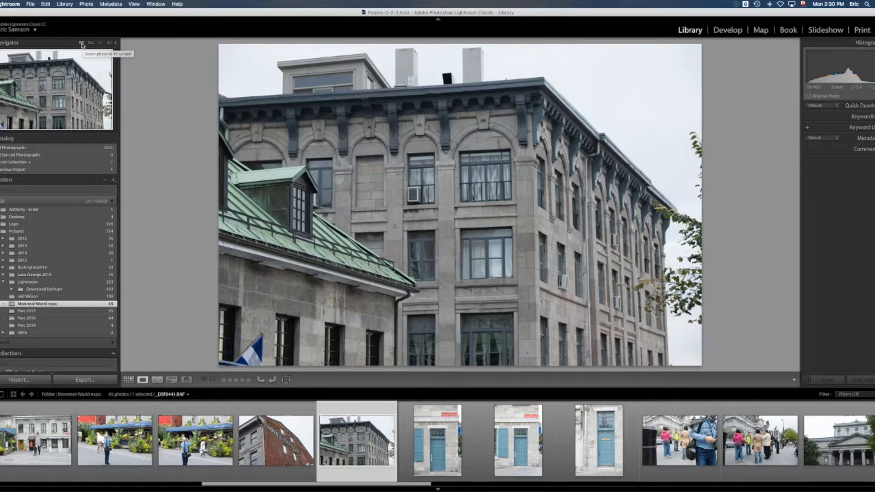
pyautogui.click(91, 44)
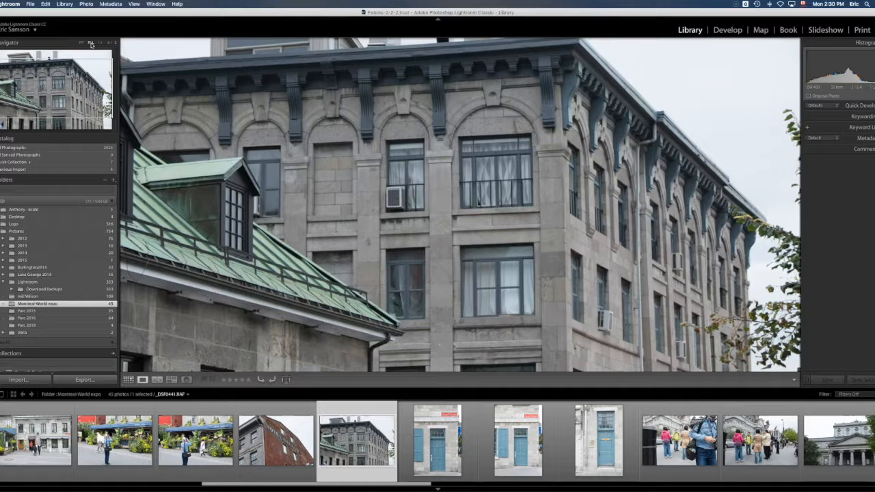
# Step: Zoom the grey stone building photo to 1:1 and inspect different areas around its windows
pyautogui.click(100, 43)
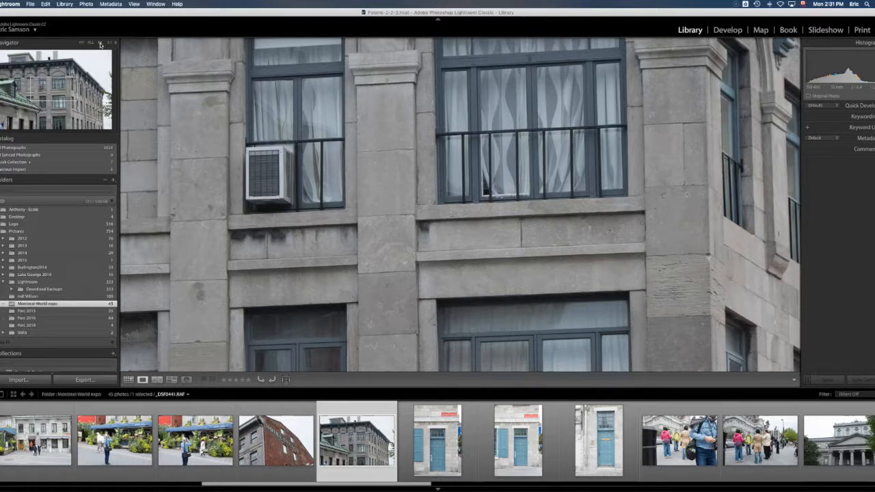
pyautogui.click(101, 45)
pyautogui.moveTo(582, 234); pyautogui.dragTo(239, 198)
pyautogui.moveTo(447, 261); pyautogui.dragTo(586, 191)
pyautogui.moveTo(487, 258); pyautogui.dragTo(533, 199)
pyautogui.click(513, 234)
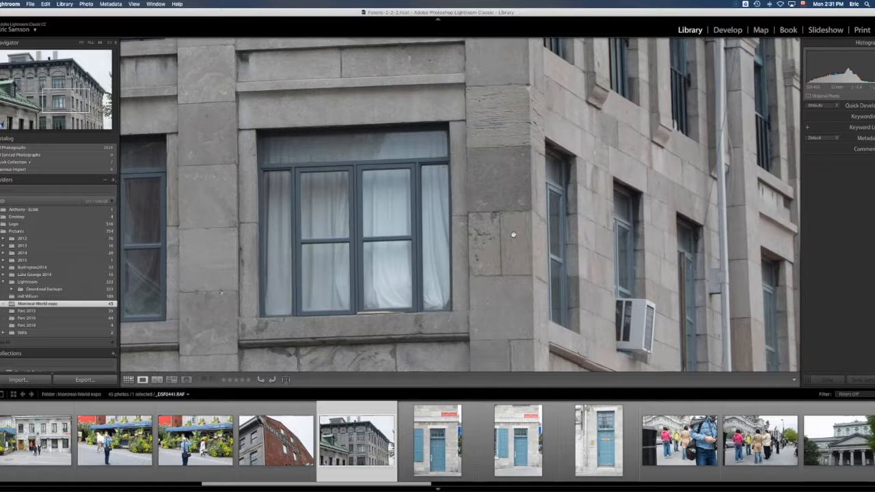
# Step: Inspect the building photo at the 3:1 and 8:1 zoom ratios, ending at 3:1
pyautogui.click(109, 44)
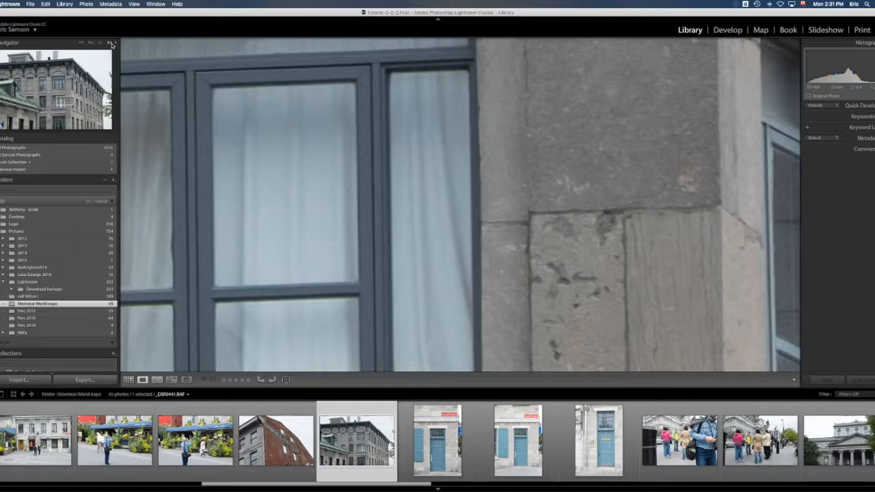
pyautogui.click(116, 44)
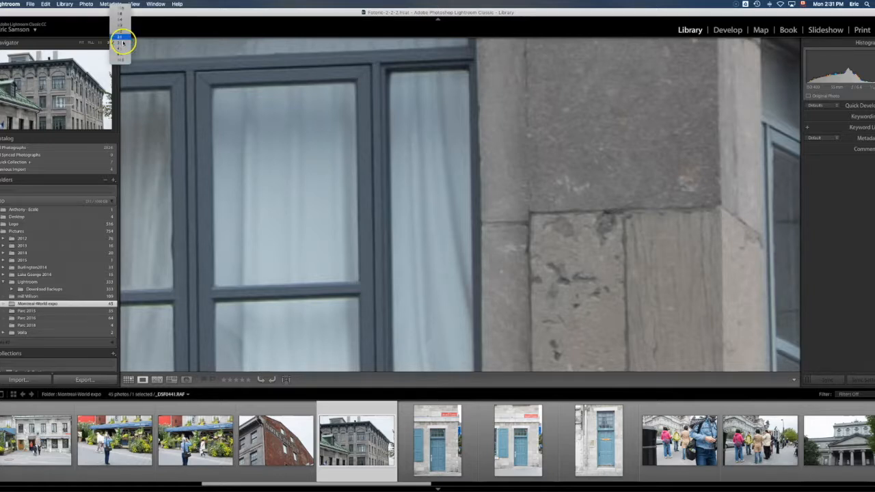
pyautogui.click(121, 55)
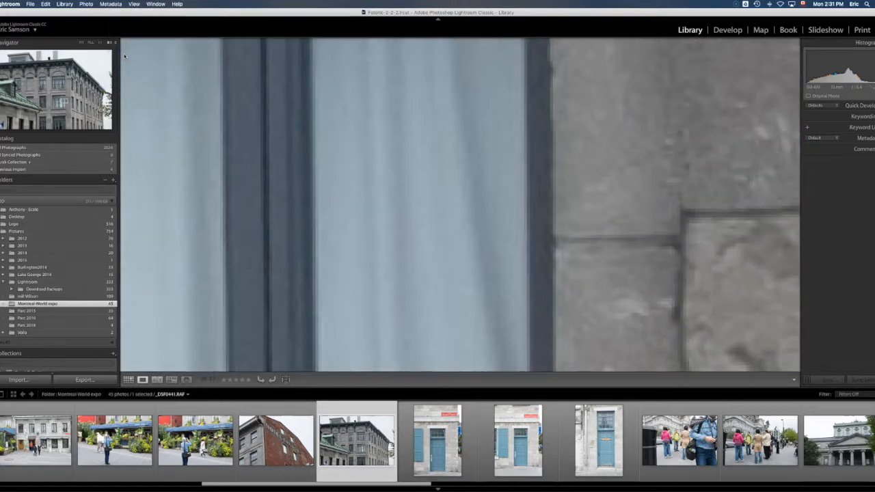
pyautogui.click(114, 42)
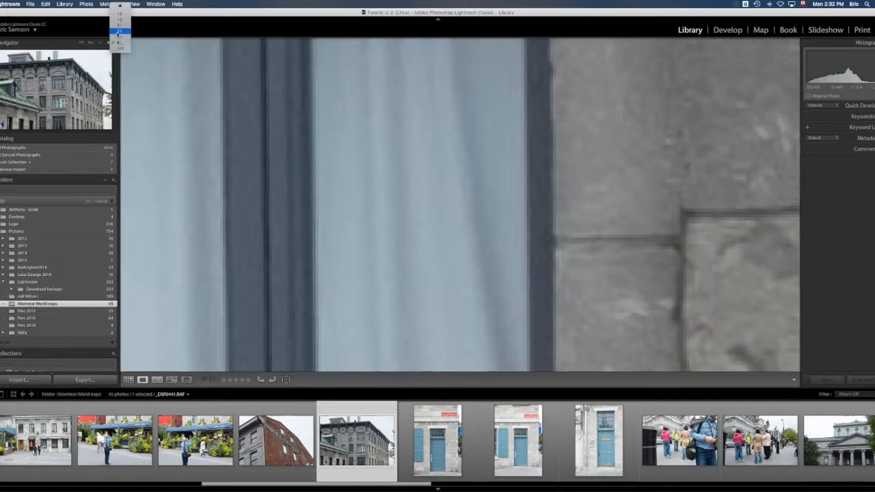
pyautogui.click(118, 32)
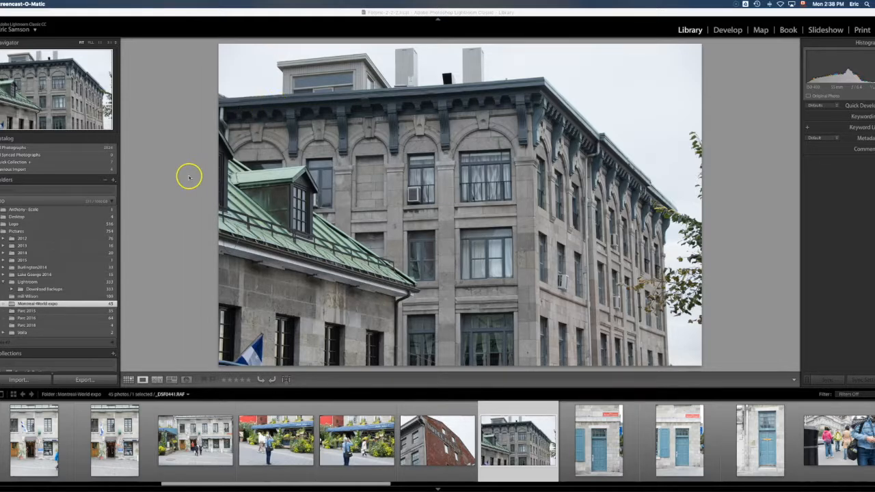
# Step: Check the folder's photos in Grid view and return to the single-photo Loupe view
pyautogui.click(128, 379)
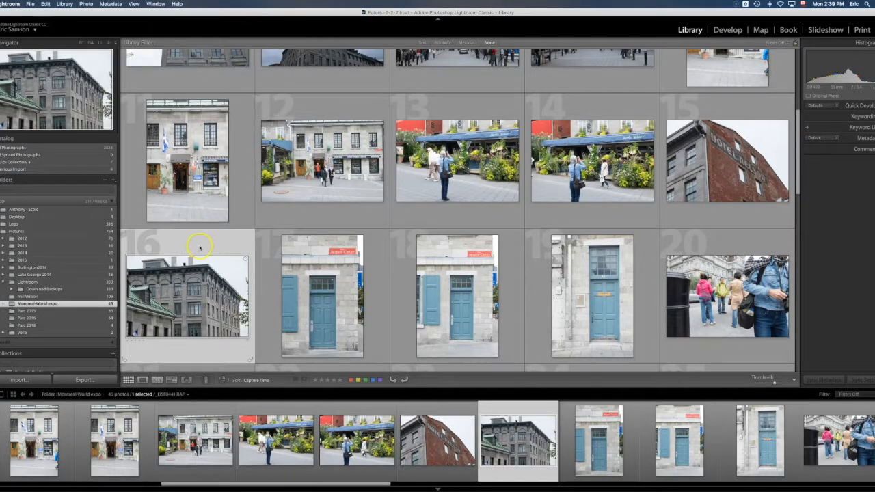
pyautogui.click(142, 379)
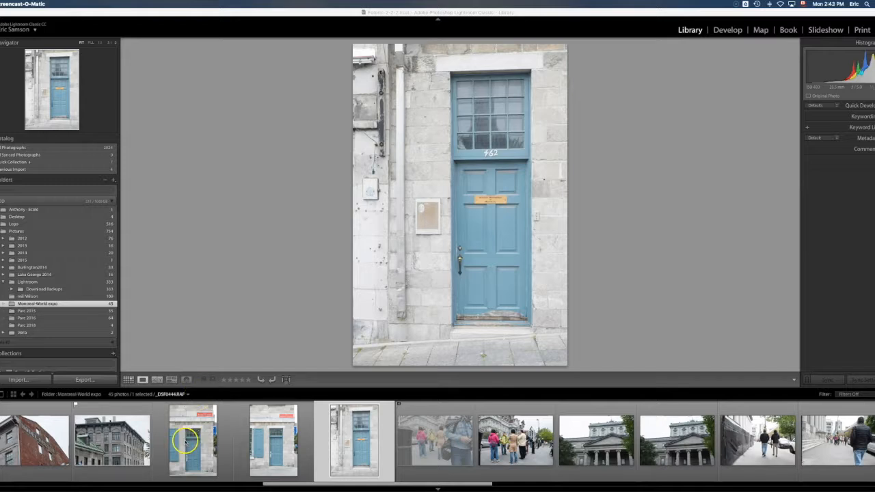
# Step: Step through the photos from the first blue door to the columned building _DSF0447.RAF and flag that one as a pick
pyautogui.click(184, 441)
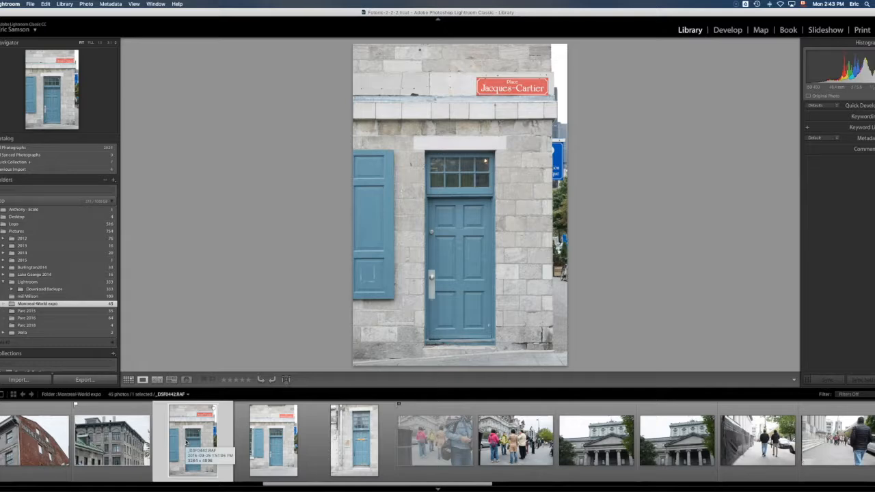
pyautogui.press('Right')
pyautogui.press('Right')
pyautogui.press('Right')
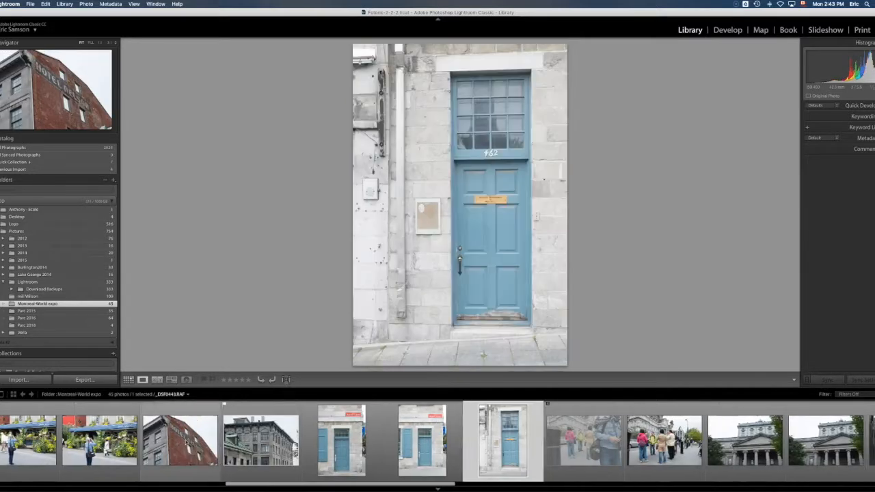
pyautogui.press('Right')
pyautogui.press('Right')
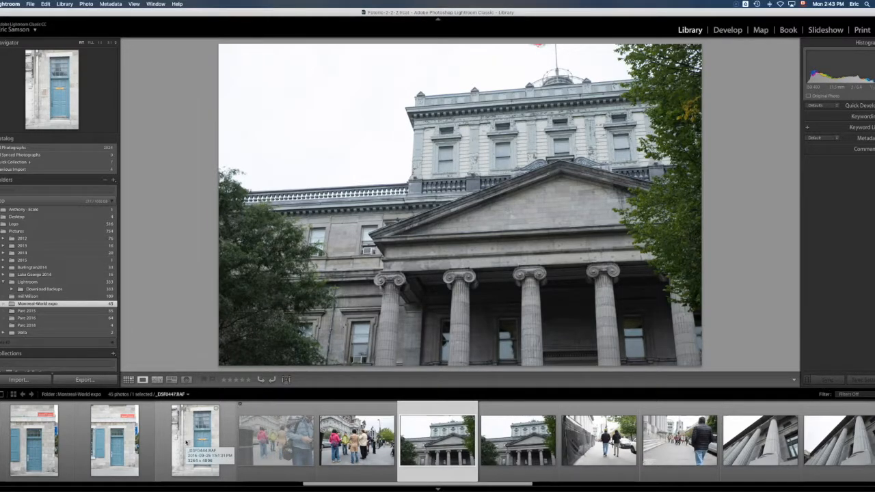
pyautogui.click(204, 380)
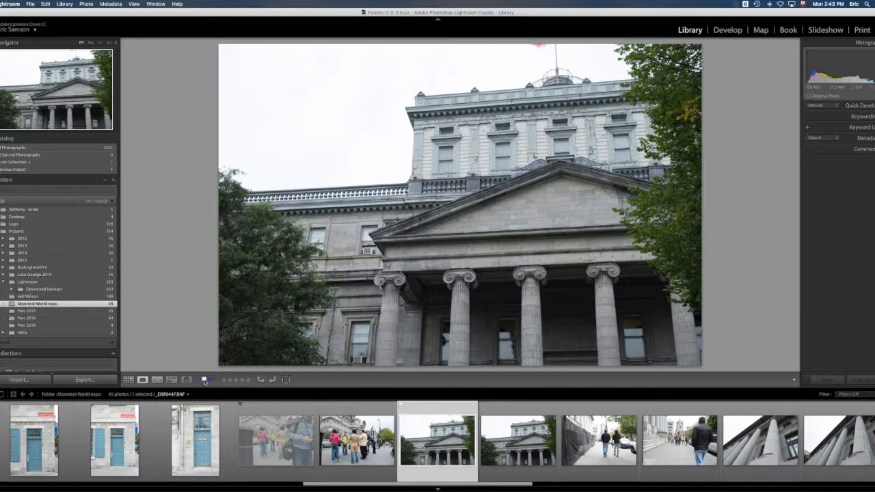
# Step: Advance to the photo of two pedestrians beside the covered fence, _DSF0449.RAF, and flag it as rejected
pyautogui.click(396, 402)
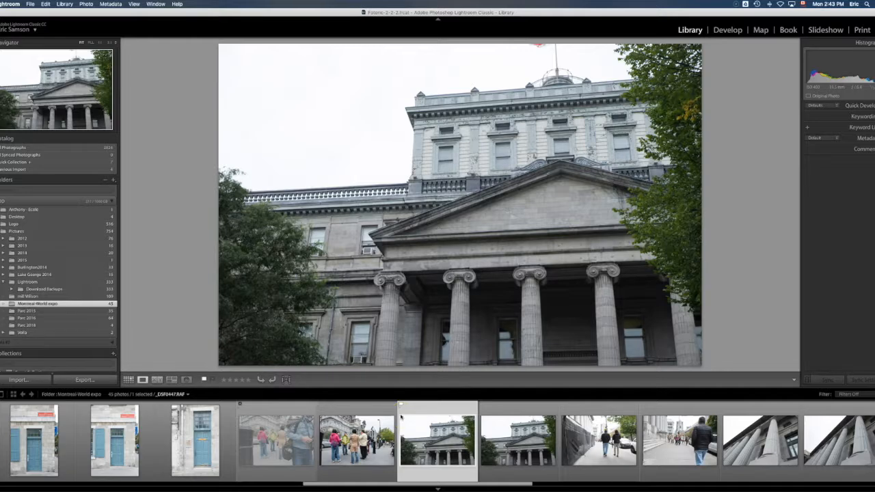
pyautogui.press('Right')
pyautogui.press('Right')
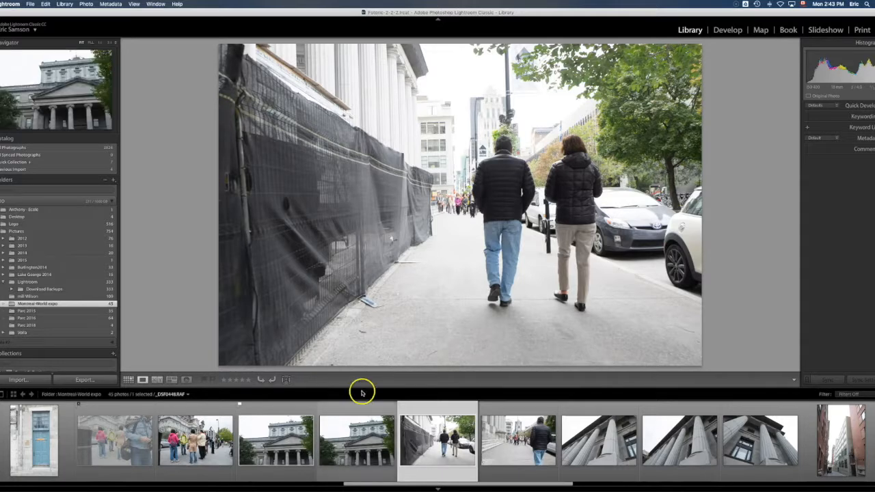
pyautogui.click(213, 380)
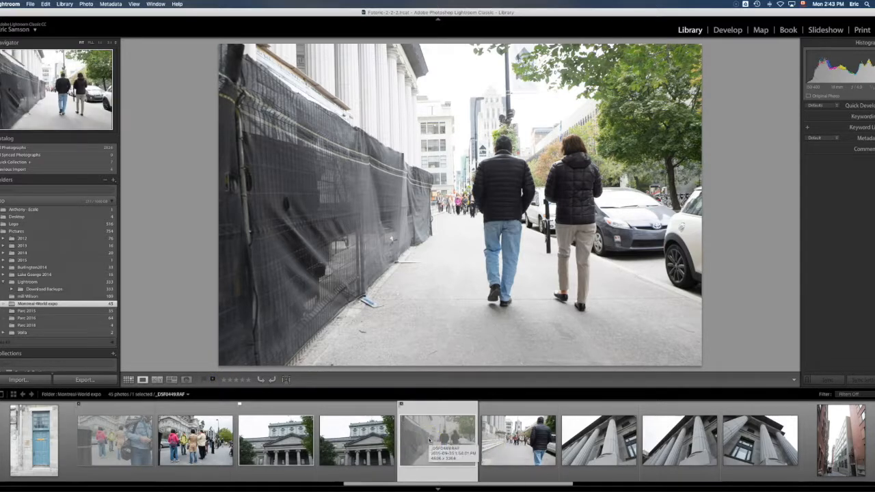
pyautogui.click(432, 405)
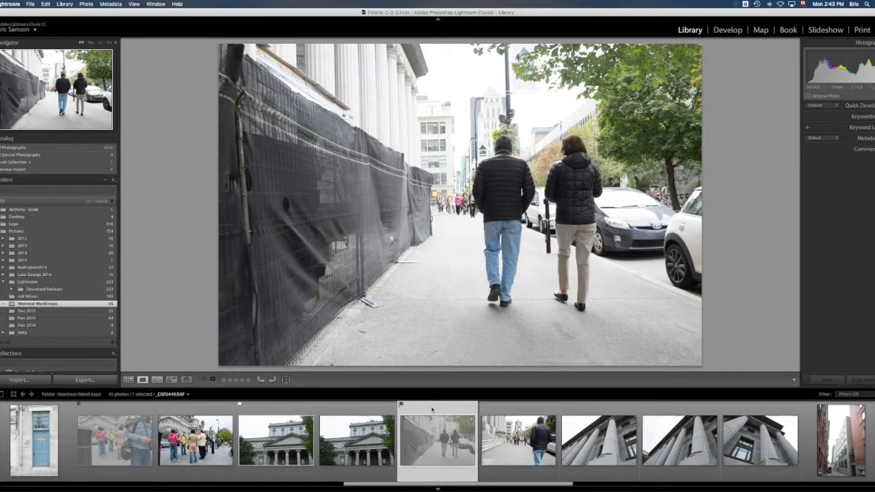
# Step: Step through the man in the black jacket and stone column photos and flag _DSF0451.RAF as a pick
pyautogui.click(407, 295)
pyautogui.click(416, 294)
pyautogui.press('Right')
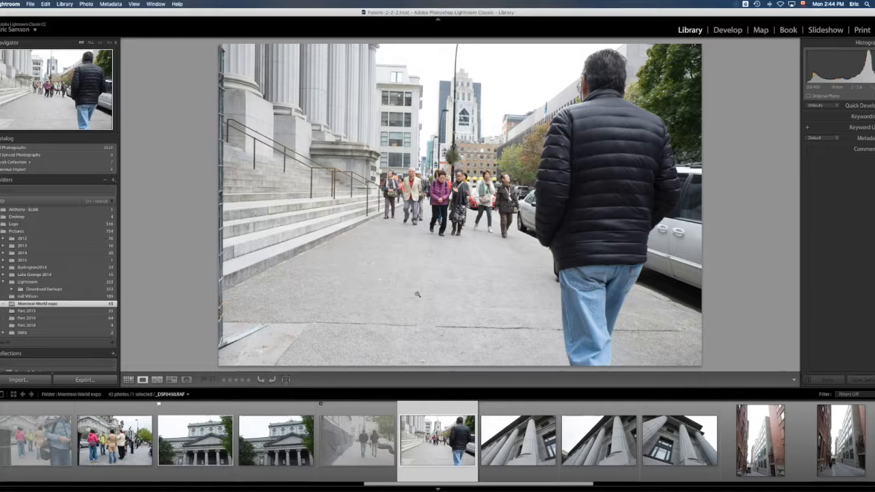
pyautogui.press('Right')
pyautogui.press('Right')
pyautogui.press('Right')
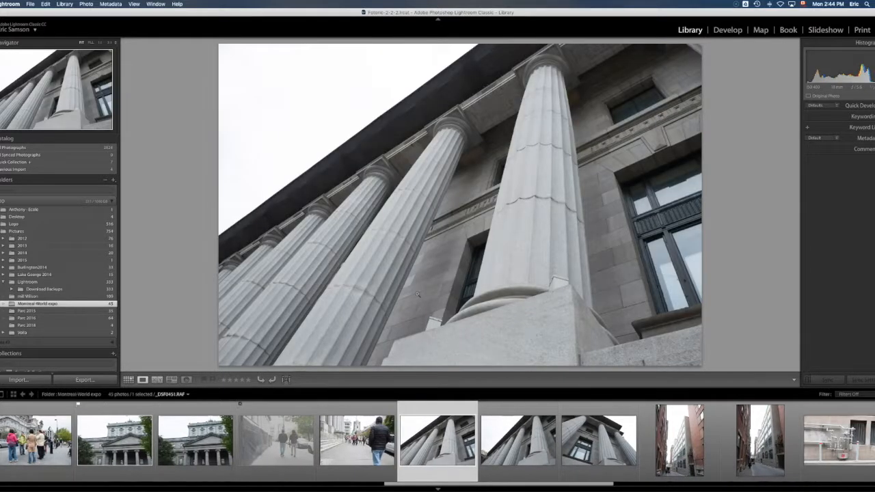
pyautogui.press('Left')
pyautogui.press('Left')
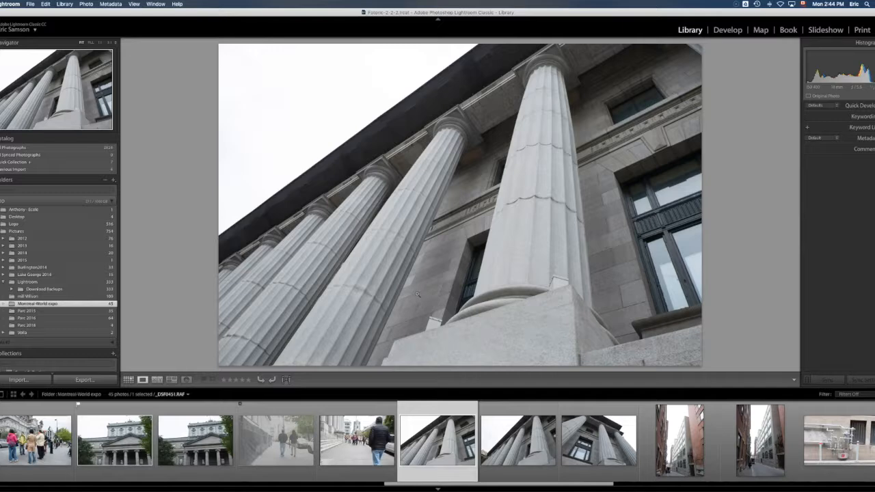
pyautogui.press('Left')
pyautogui.press('Right')
pyautogui.press('p')
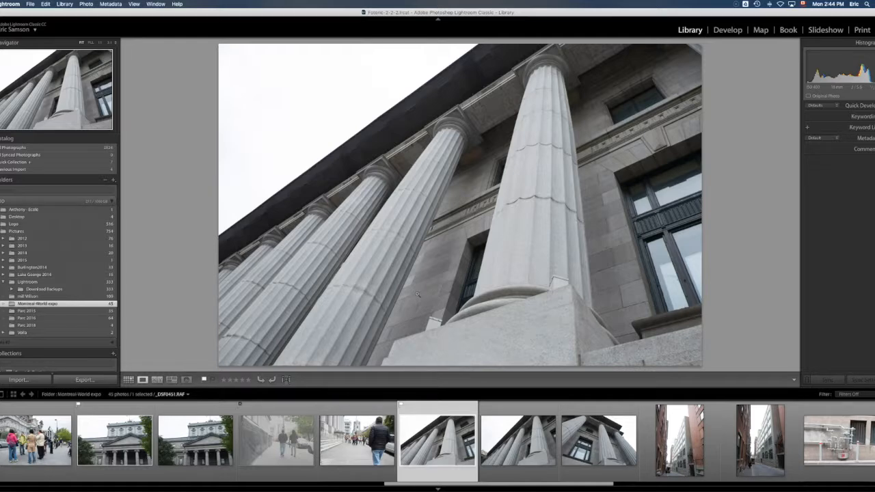
# Step: Go back to the photo of the man in the black jacket, _DSF0450.RAF, and reject it
pyautogui.press('Left')
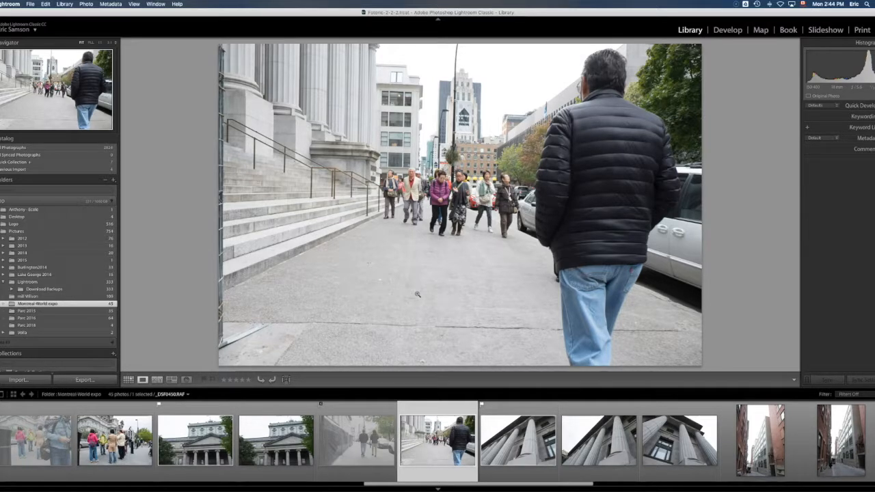
pyautogui.press('x')
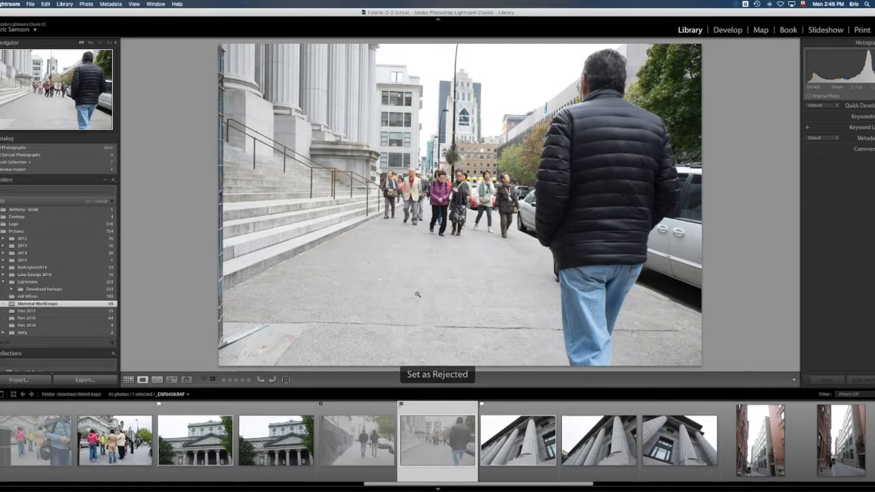
# Step: Compare the neighbouring stone column photos and remove the pick flag from _DSF0451.RAF
pyautogui.press('Right')
pyautogui.press('Right')
pyautogui.press('Right')
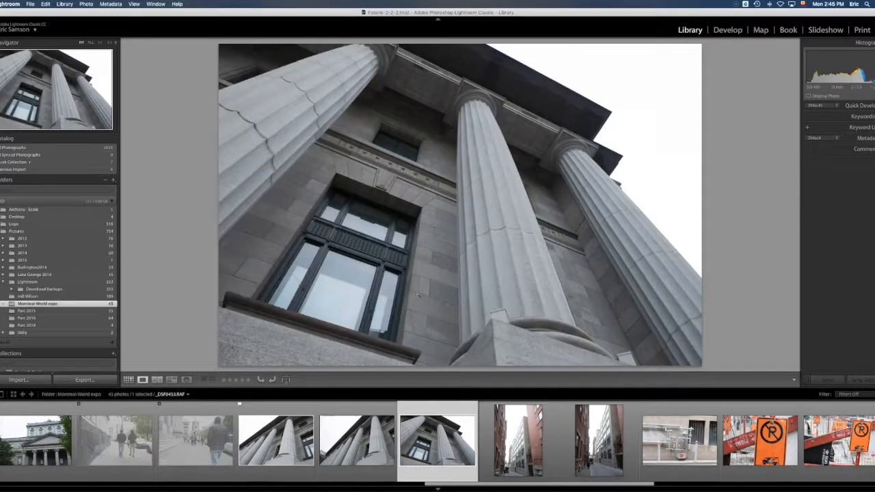
pyautogui.press('Right')
pyautogui.press('Left')
pyautogui.press('Left')
pyautogui.press('Left')
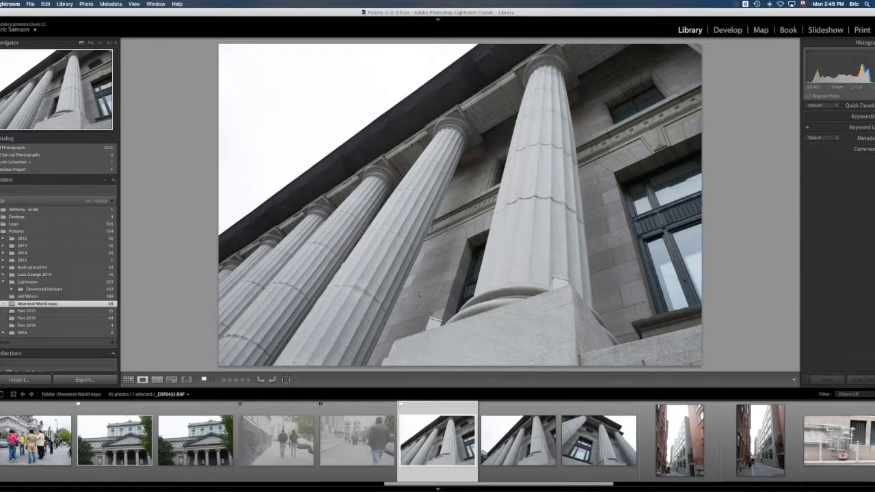
pyautogui.press('u')
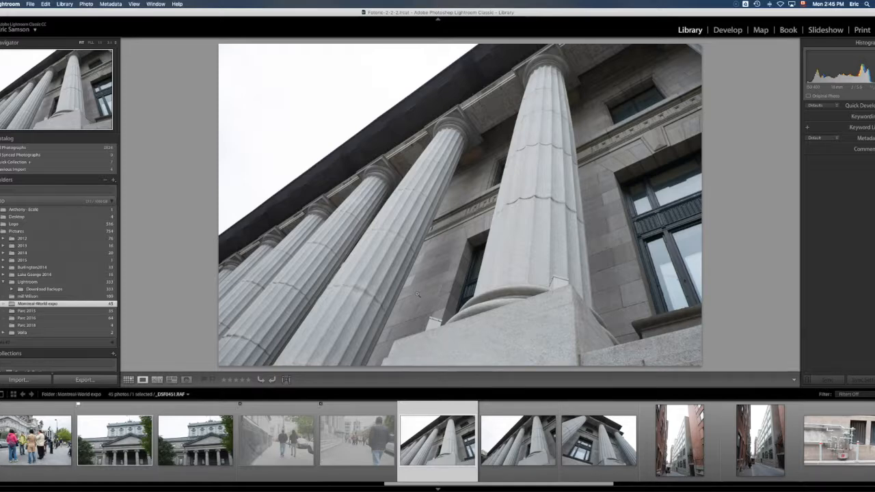
# Step: Advance to the first narrow street photo between brick buildings, _DSF0454.RAF, and flag it as a pick
pyautogui.press('Right')
pyautogui.press('Right')
pyautogui.press('Right')
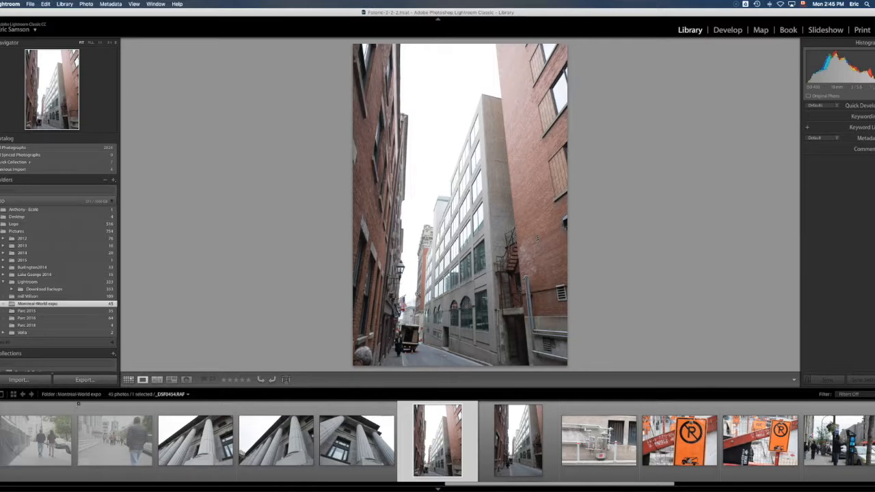
pyautogui.press('p')
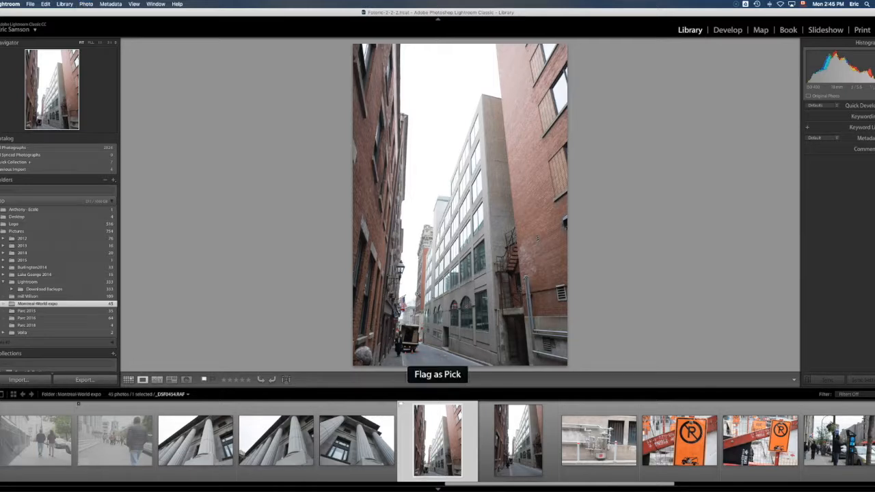
# Step: Move on to the second orange no-parking sign photo, _DSF0458.RAF, and flag it as a pick
pyautogui.press('Right')
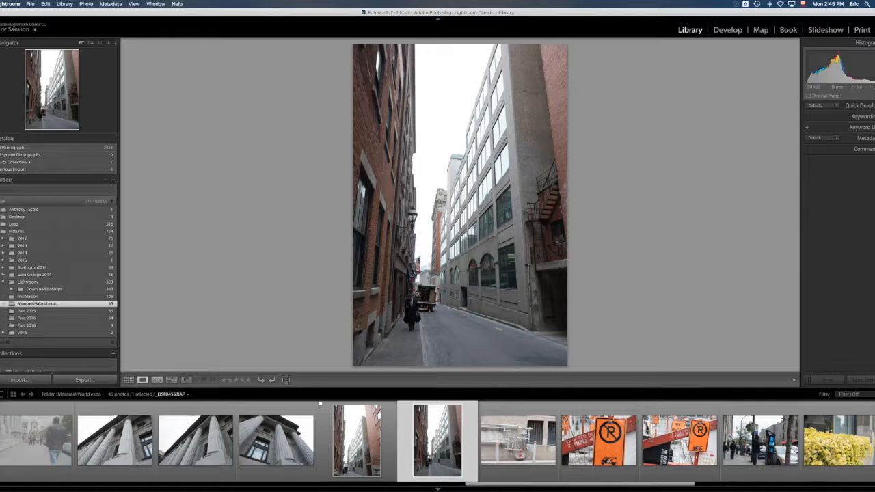
pyautogui.press('Right')
pyautogui.press('Right')
pyautogui.press('Right')
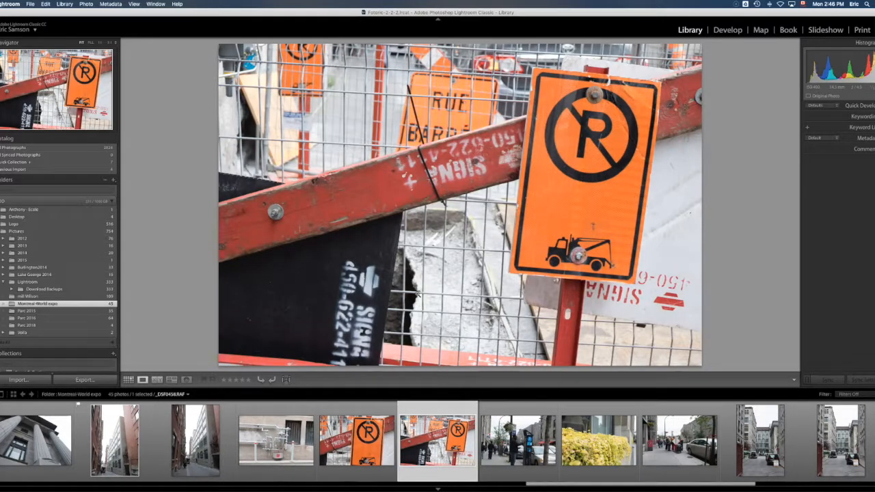
pyautogui.press('p')
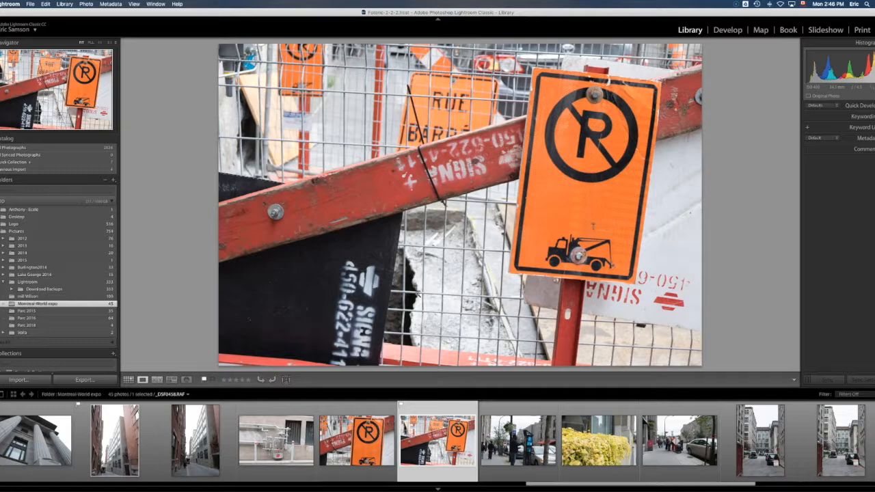
# Step: Add the keyword "construction" to the orange no-parking sign photo
pyautogui.press('super+k')
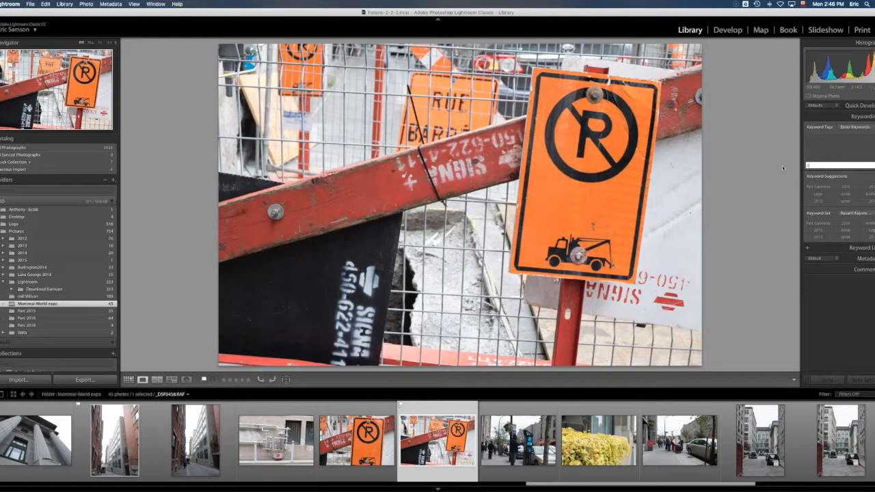
pyautogui.write('lassicuction')
pyautogui.write('ction')
pyautogui.press('Return')
pyautogui.click(727, 354)
# Step: Reject the parking meter photo _DSF0459.RAF and advance to the yellow hedge photo
pyautogui.press('Right')
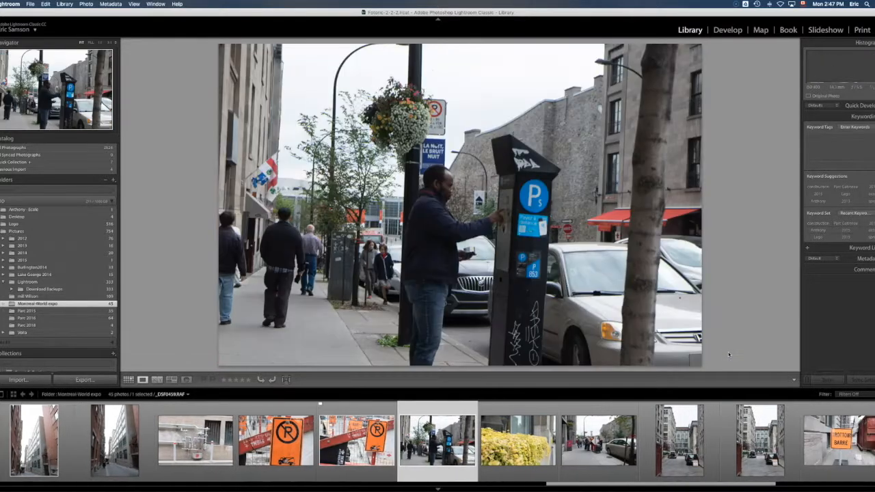
pyautogui.press('x')
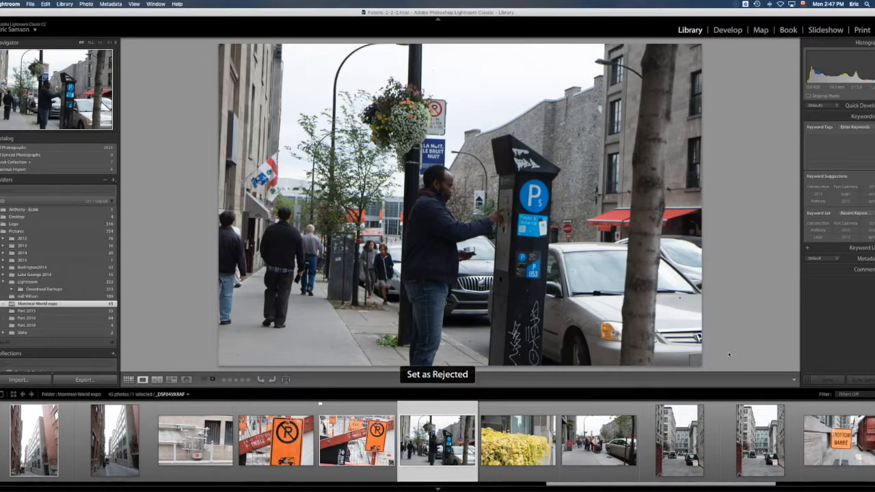
pyautogui.press('Right')
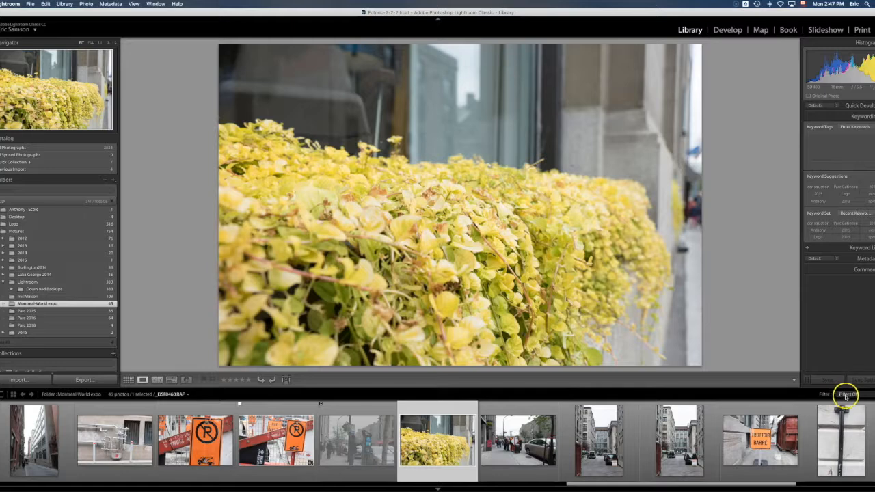
# Step: Filter the folder's photos with the Flagged preset
pyautogui.click(870, 394)
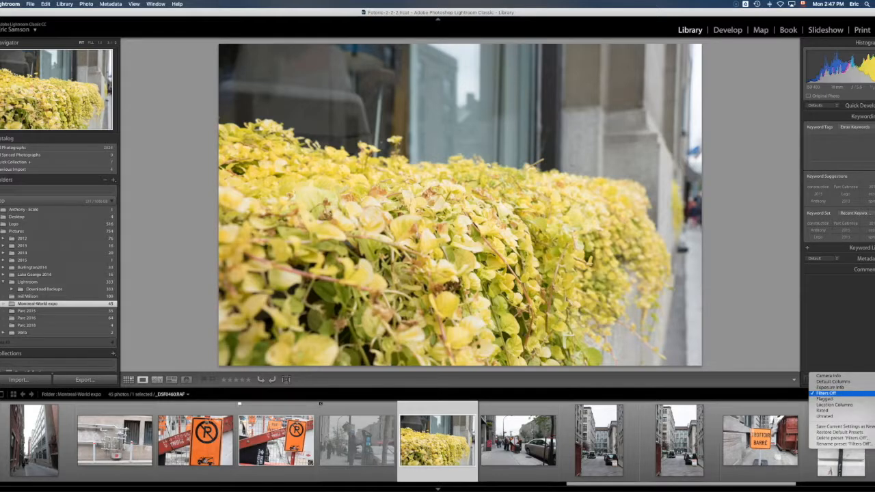
pyautogui.click(868, 399)
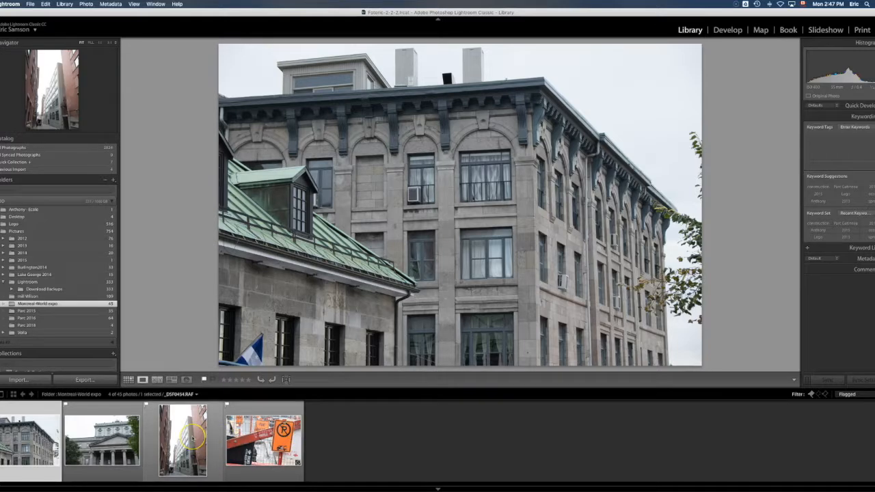
# Step: Rate the flagged grey stone building photo _DSF0441.RAF four stars
pyautogui.click(112, 443)
pyautogui.click(32, 434)
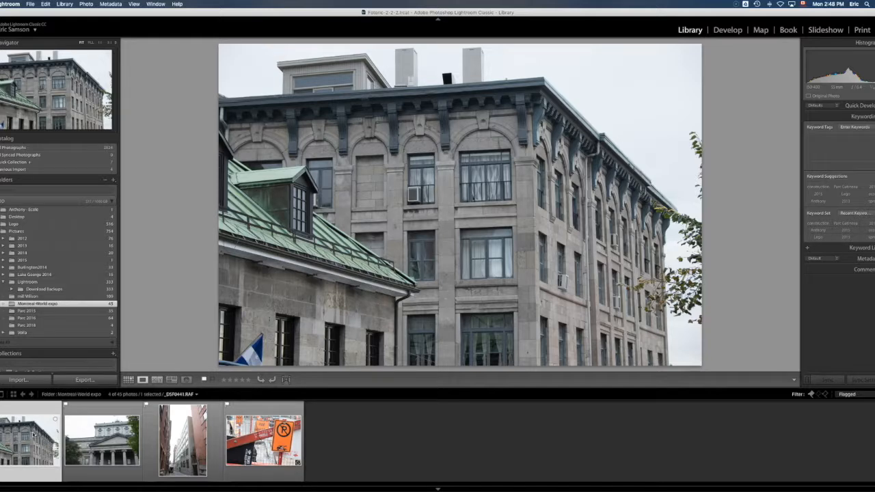
pyautogui.click(242, 381)
pyautogui.click(242, 381)
# Step: Rate the columned building _DSF0447.RAF five stars and the narrow street photo _DSF0454.RAF three stars
pyautogui.click(101, 440)
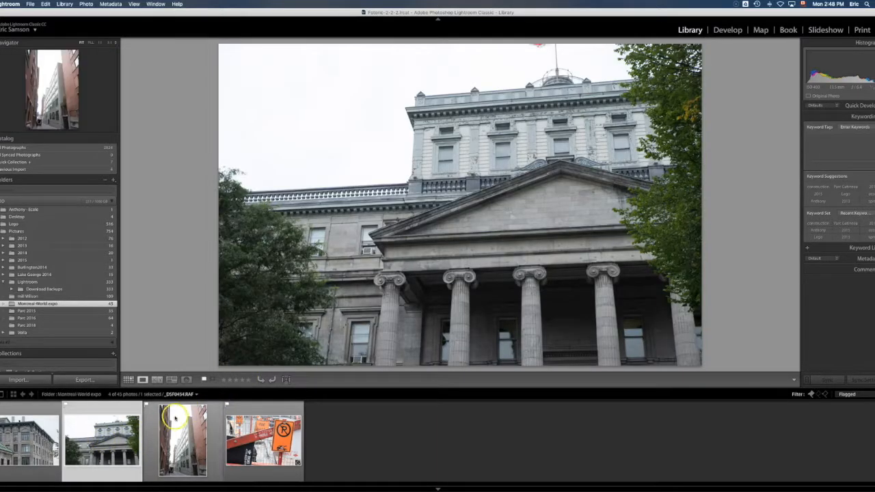
pyautogui.click(248, 380)
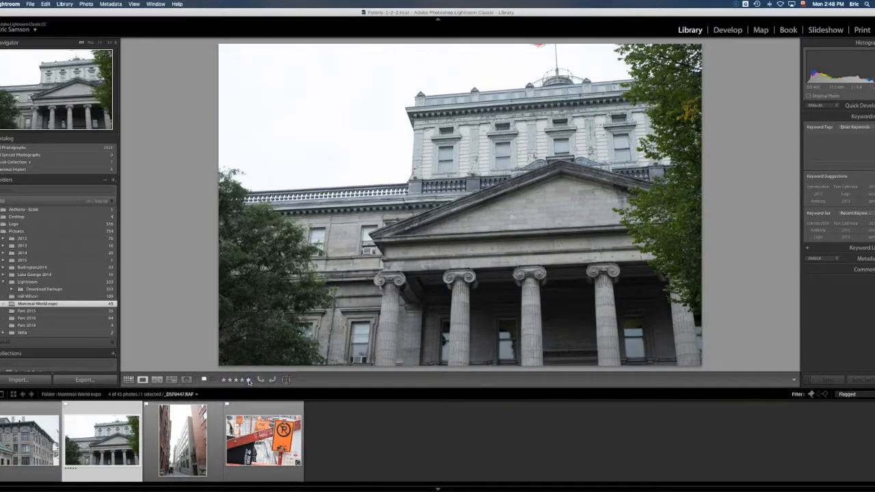
pyautogui.click(181, 439)
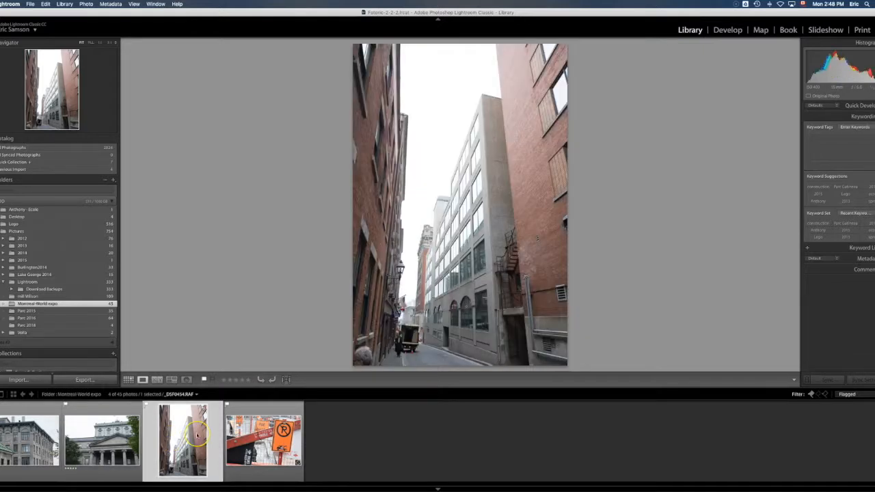
pyautogui.press('3')
# Step: Step back and forth through the flagged photos to check their star ratings, ending on the grey stone building
pyautogui.press('Left')
pyautogui.press('Left')
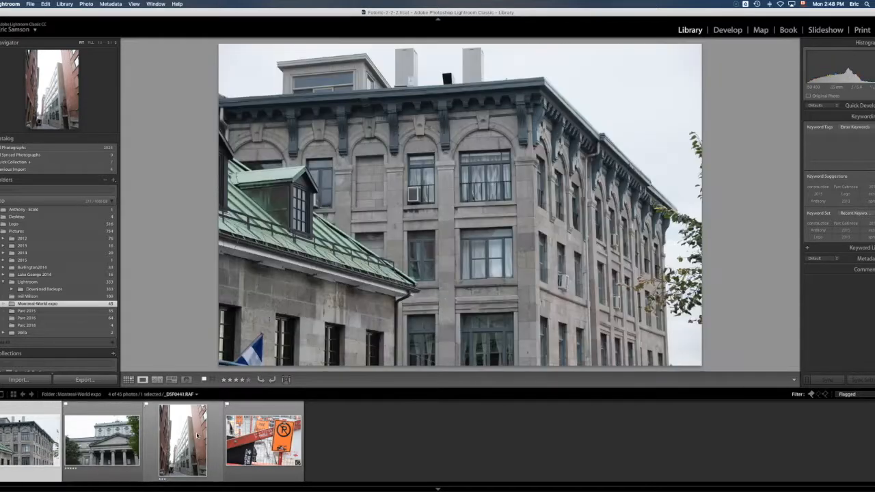
pyautogui.press('Right')
pyautogui.press('Right')
pyautogui.press('Right')
pyautogui.press('Left')
pyautogui.press('Left')
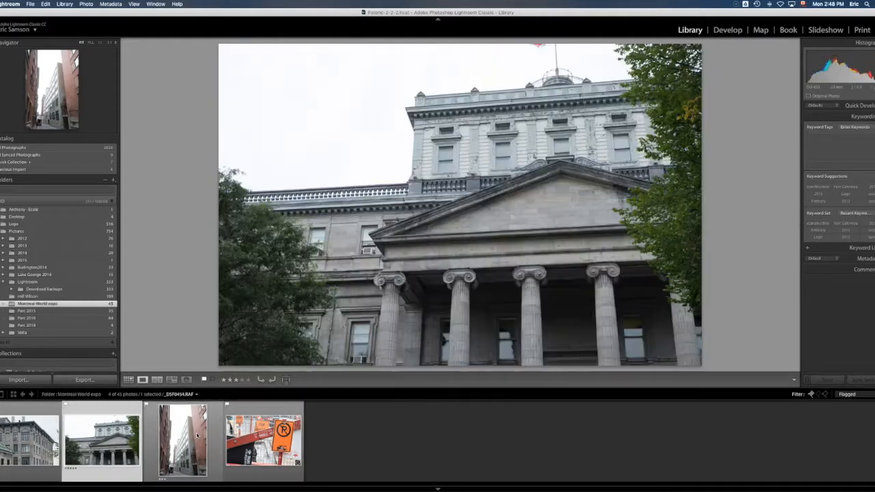
pyautogui.press('Left')
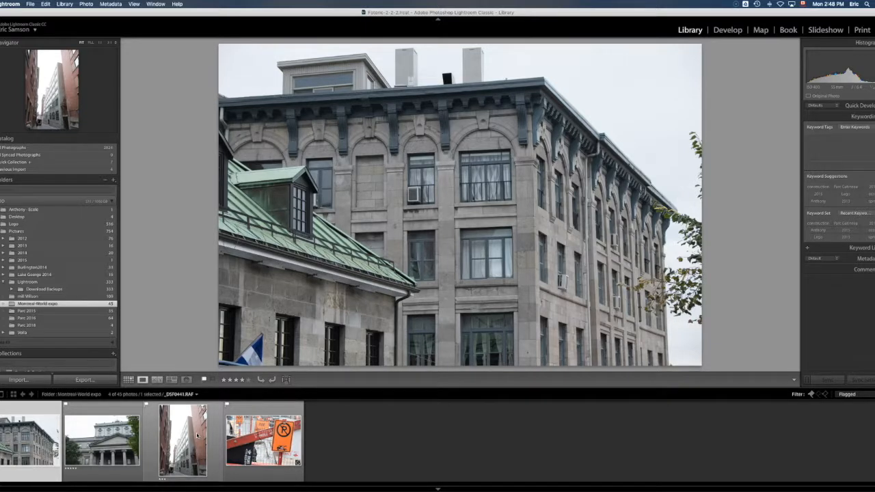
# Step: Try different star ratings from none to five on the grey stone building photo, ending with three stars
pyautogui.press('0')
pyautogui.press('1')
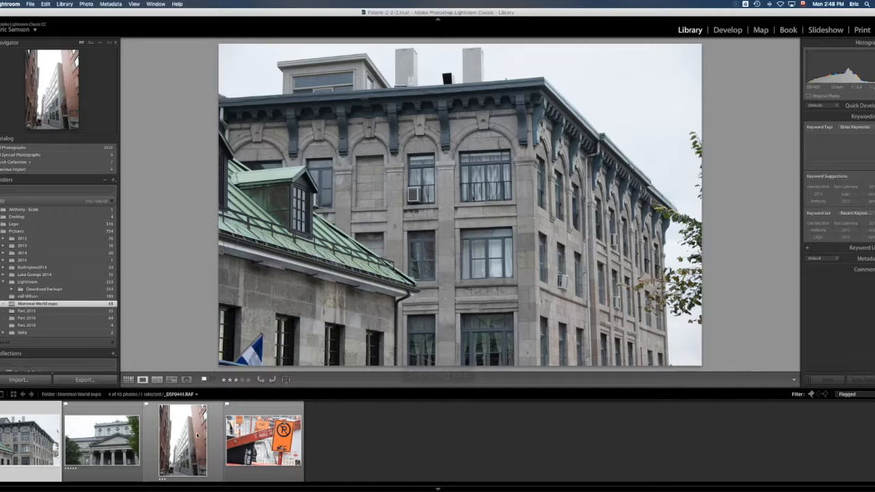
pyautogui.press('4')
pyautogui.press('5')
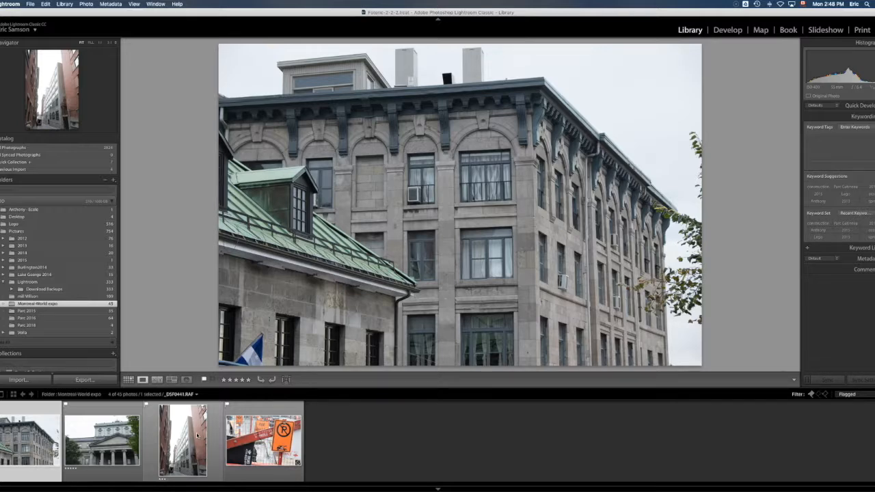
pyautogui.press('3')
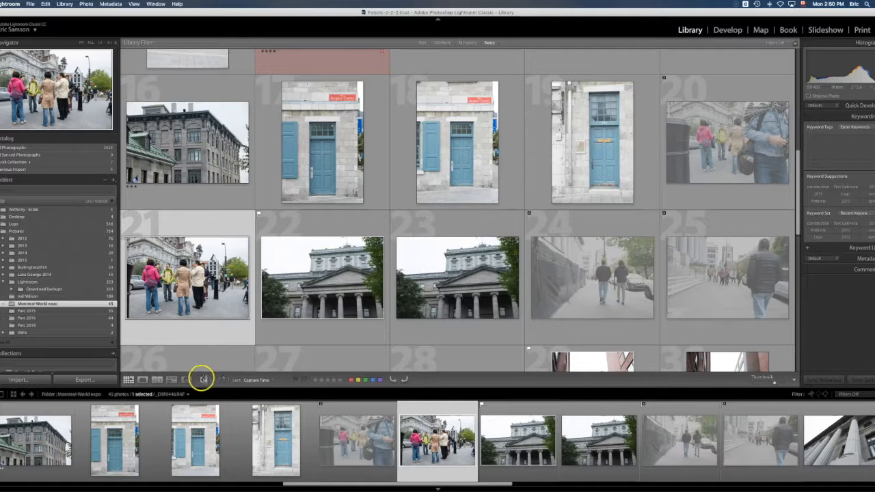
# Step: Paint a five-star rating with the Painter tool onto the group-of-people photo and the two columned building photos beside it
pyautogui.click(207, 380)
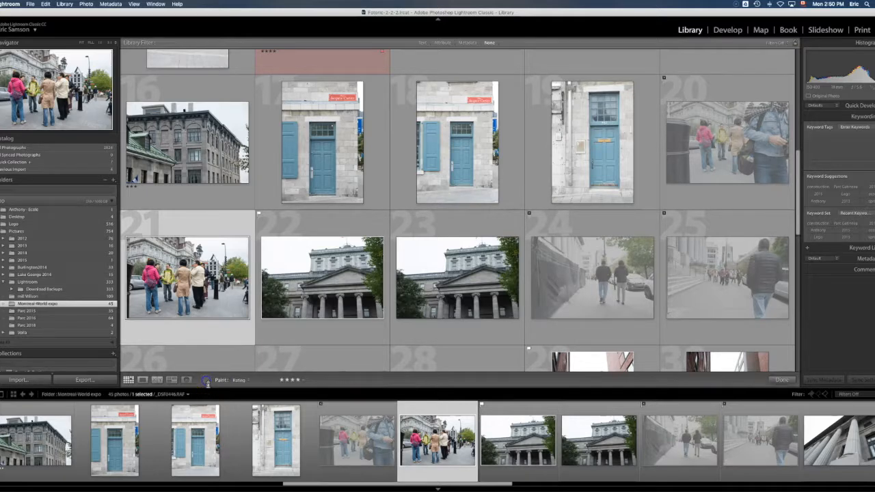
pyautogui.click(248, 380)
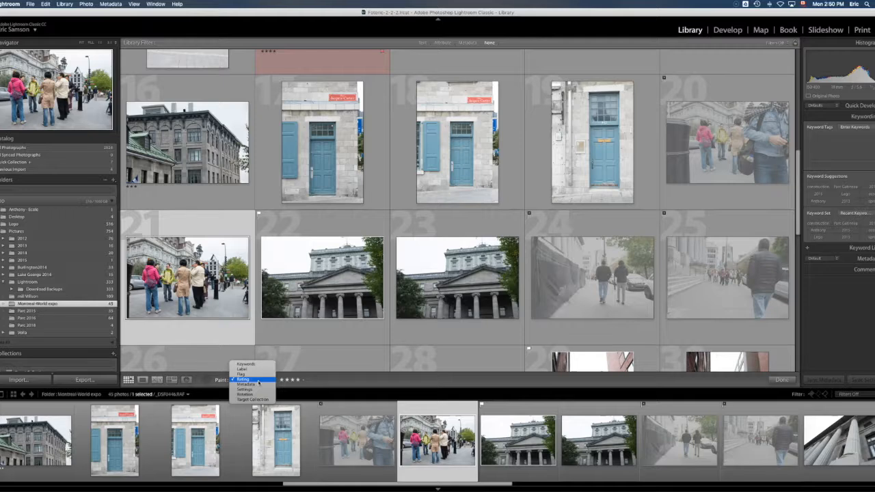
pyautogui.click(258, 383)
pyautogui.click(303, 380)
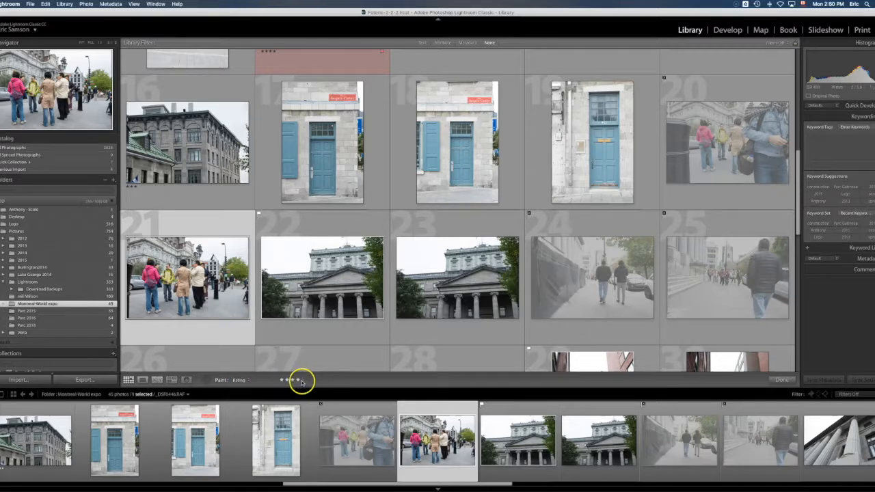
pyautogui.click(219, 298)
pyautogui.moveTo(184, 274)
pyautogui.mouseDown()
pyautogui.moveTo(246, 242)
pyautogui.moveTo(344, 287)
pyautogui.moveTo(705, 289)
pyautogui.moveTo(711, 319)
pyautogui.moveTo(648, 236)
pyautogui.moveTo(649, 177)
pyautogui.moveTo(722, 188)
pyautogui.moveTo(710, 170)
pyautogui.mouseUp()
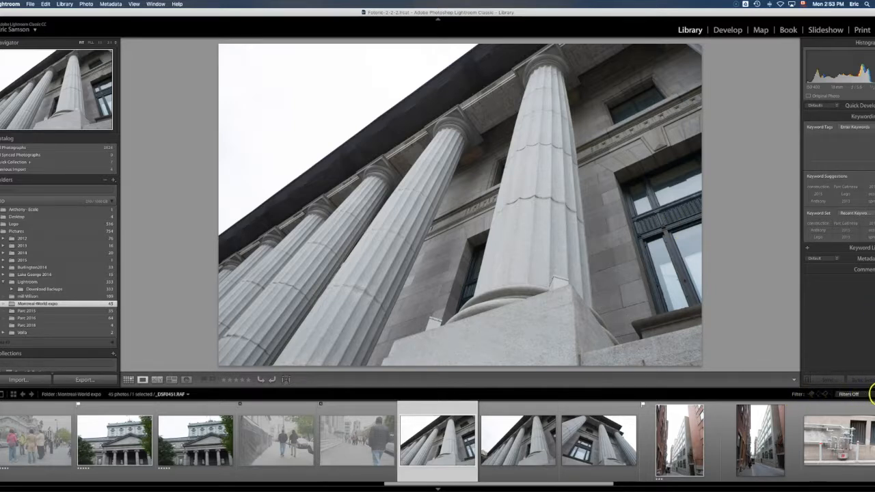
# Step: Filter the filmstrip with the Flagged preset and look through the picked photos from start to end and back
pyautogui.click(870, 395)
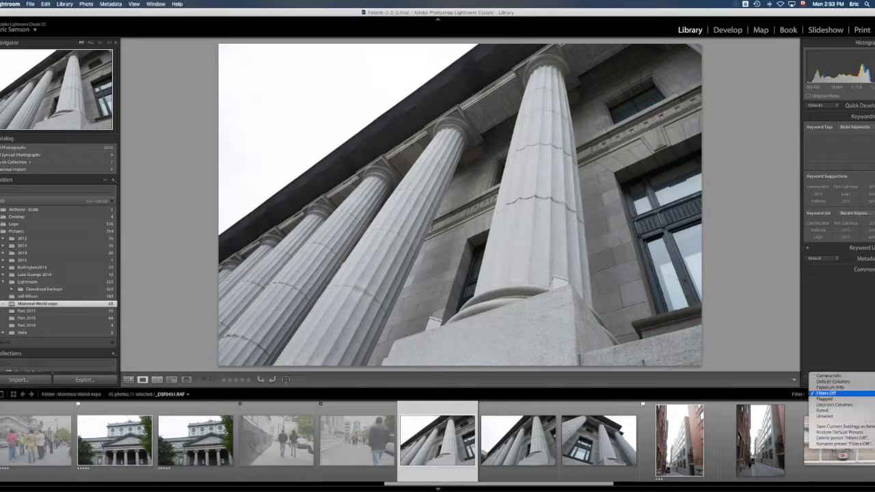
pyautogui.click(866, 400)
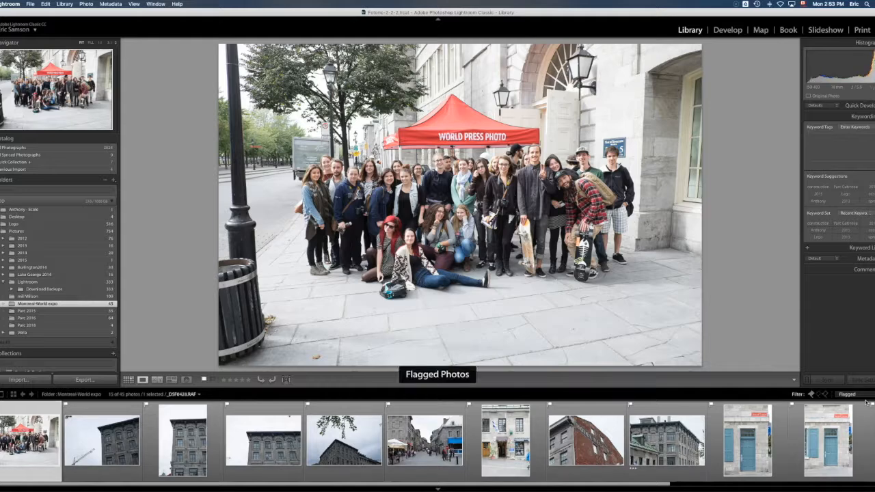
pyautogui.click(541, 418)
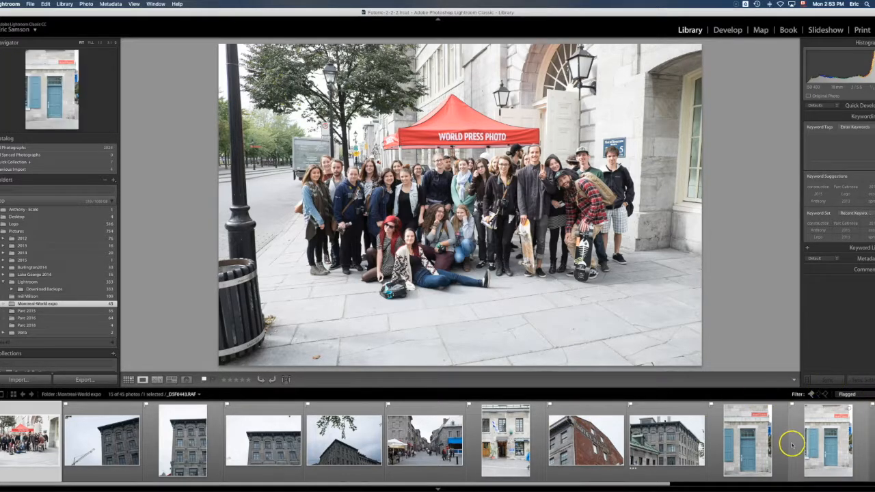
pyautogui.hscroll(4, 792, 445)
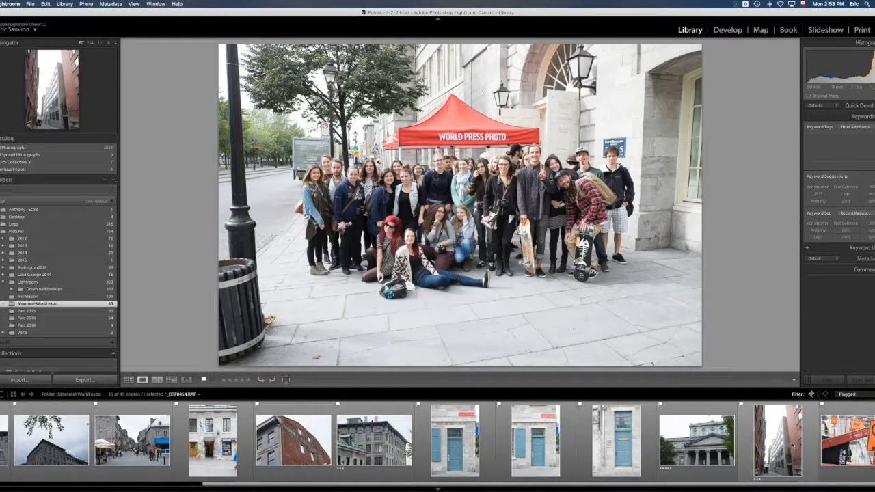
pyautogui.hscroll(-4, 792, 444)
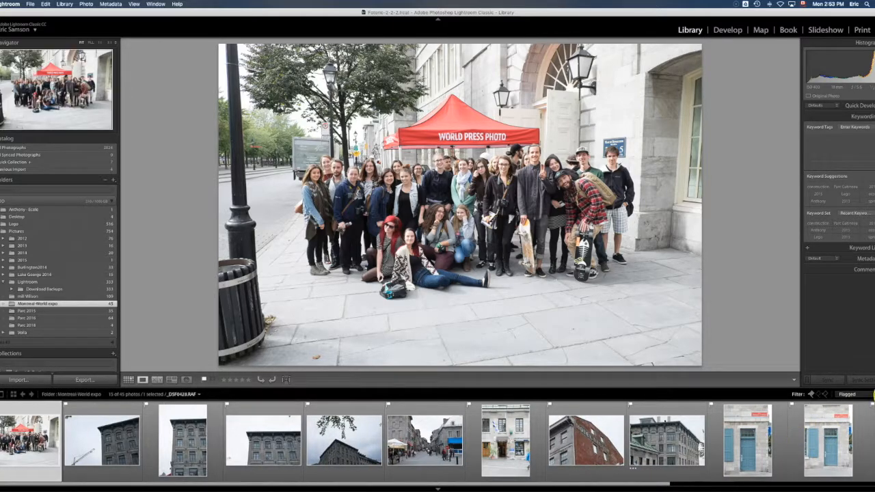
# Step: Turn the filters off and browse the full filmstrip to the rejected photos of the flower-covered restaurant
pyautogui.click(847, 394)
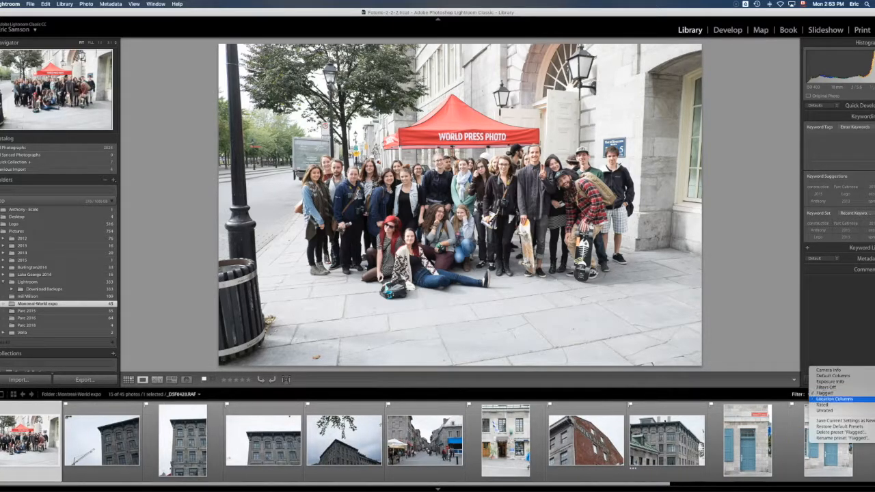
pyautogui.click(862, 386)
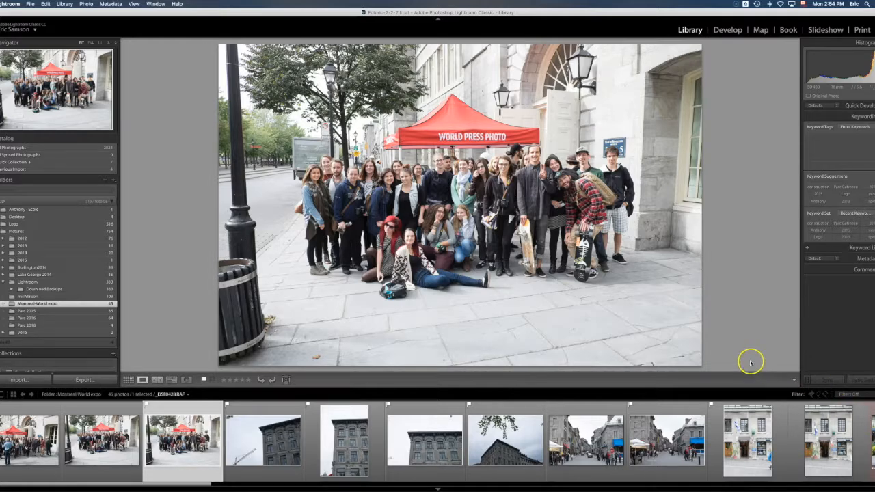
pyautogui.hscroll(2, 718, 441)
pyautogui.click(717, 443)
pyautogui.hscroll(5, 718, 442)
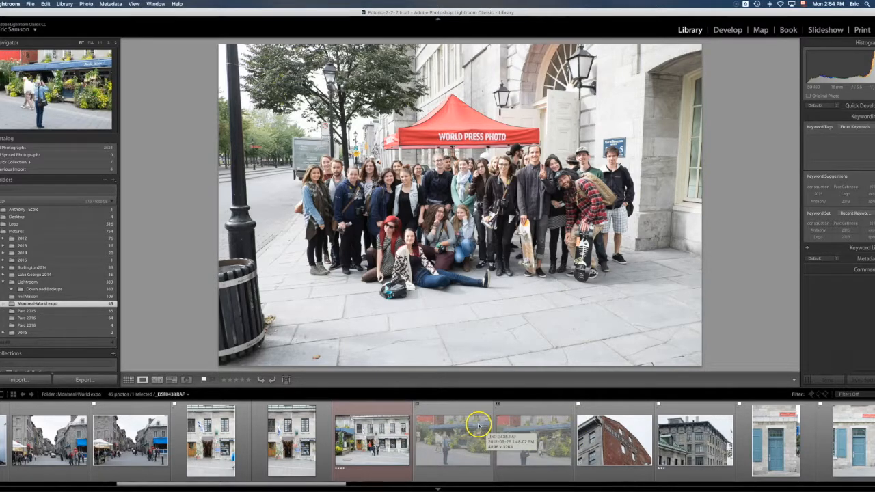
# Step: Delete all rejected photos of the Montreal World expo folder, choosing to delete them from disk
pyautogui.click(87, 4)
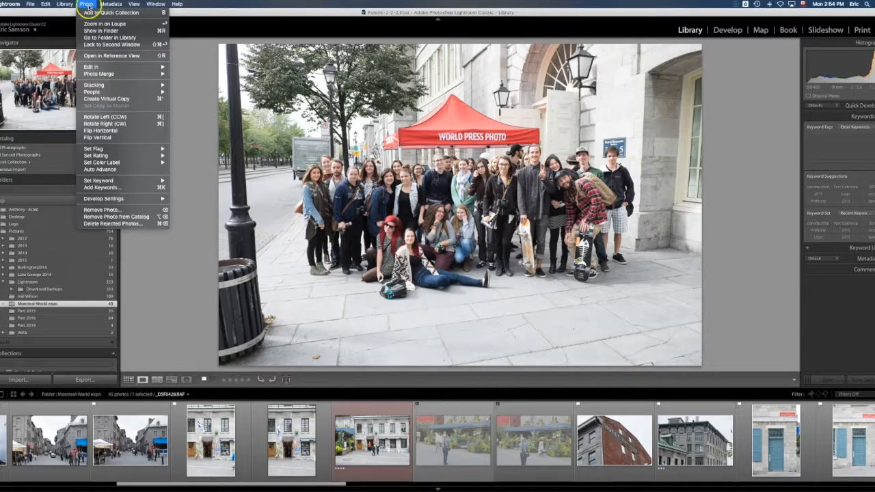
pyautogui.click(145, 224)
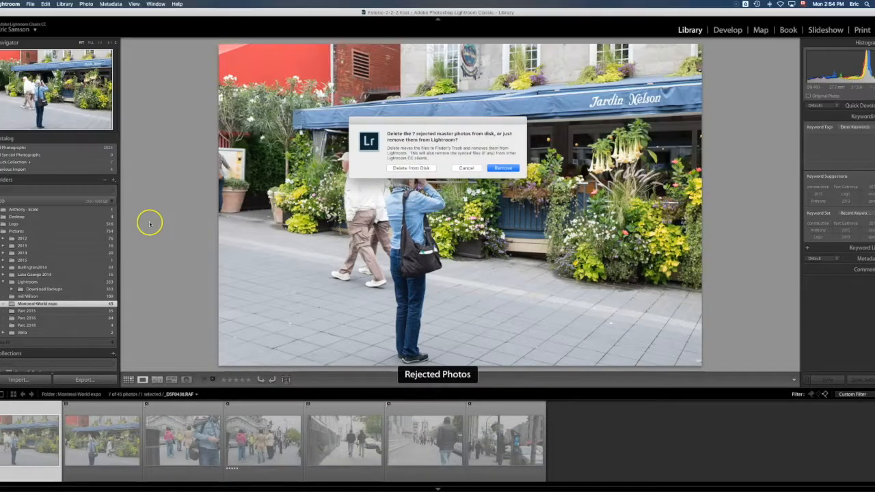
pyautogui.click(402, 171)
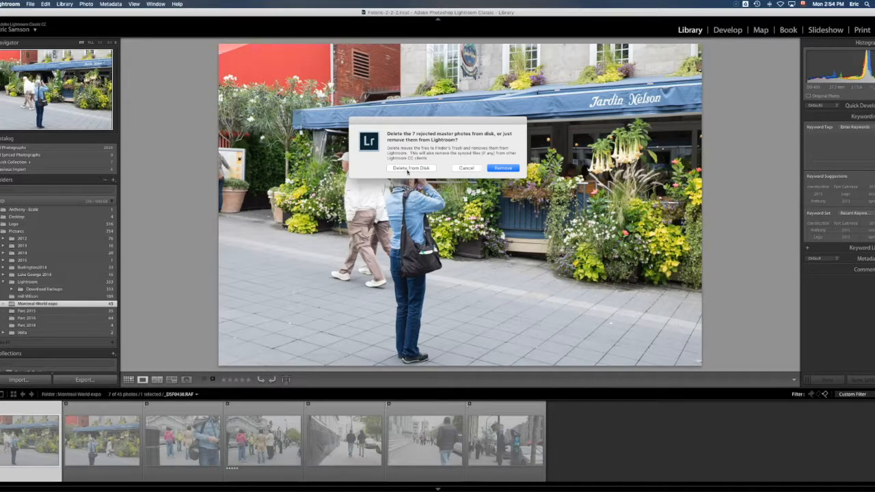
pyautogui.click(410, 170)
pyautogui.click(409, 168)
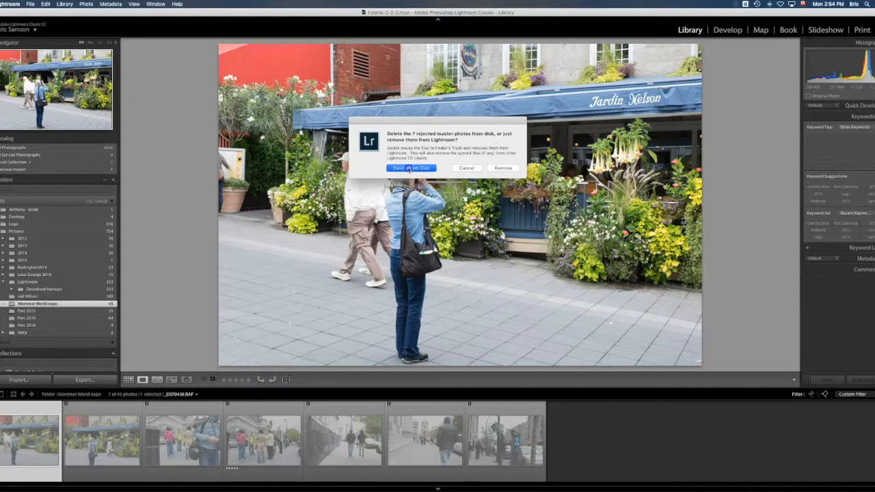